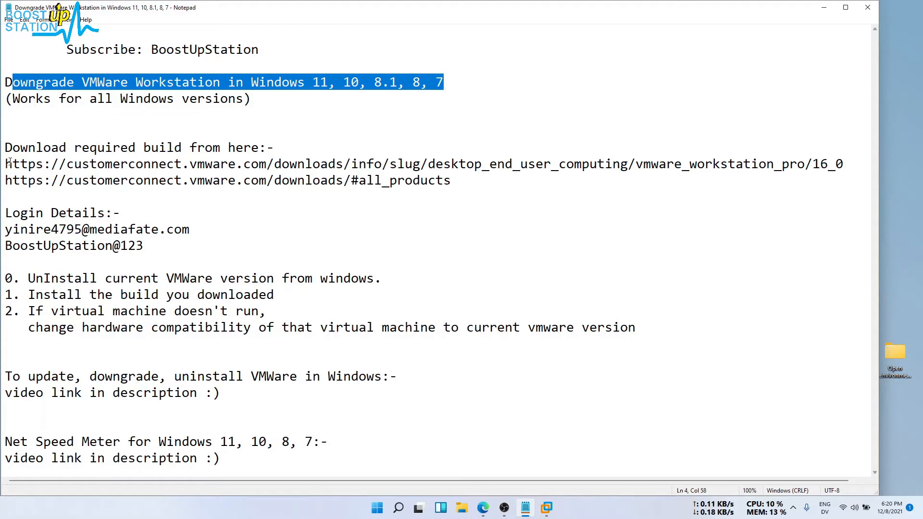
Check the product version and build of the installed VMware Workstation, and close the program
{"action": "mouse_move", "coordinate": [547, 508]}
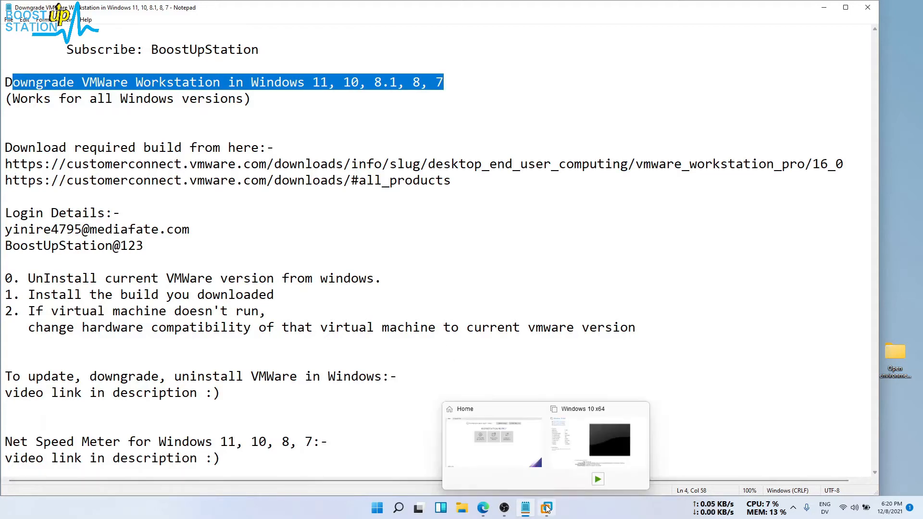
{"action": "left_click", "coordinate": [528, 460]}
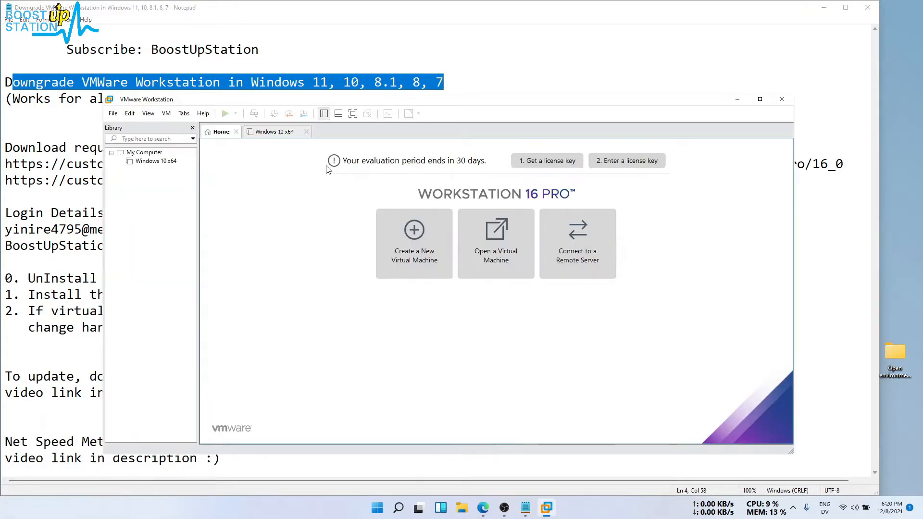
{"action": "left_click", "coordinate": [203, 115]}
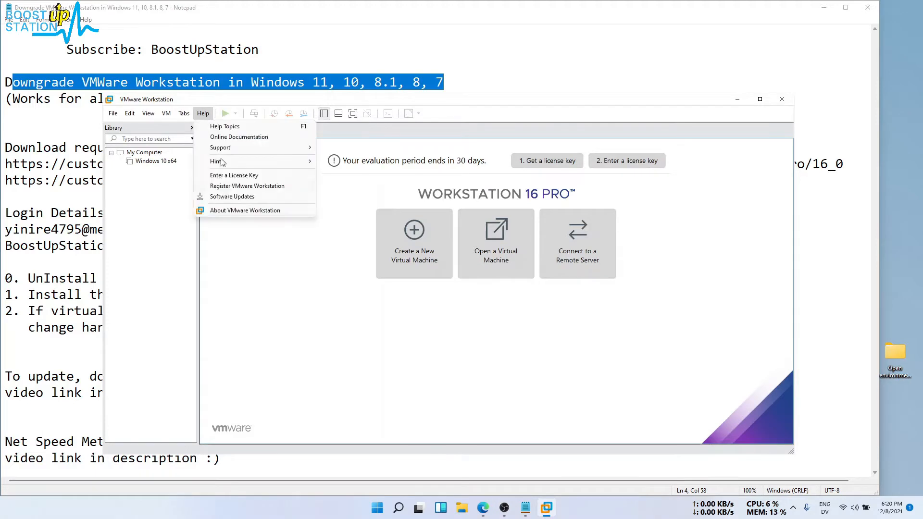
{"action": "left_click", "coordinate": [235, 211]}
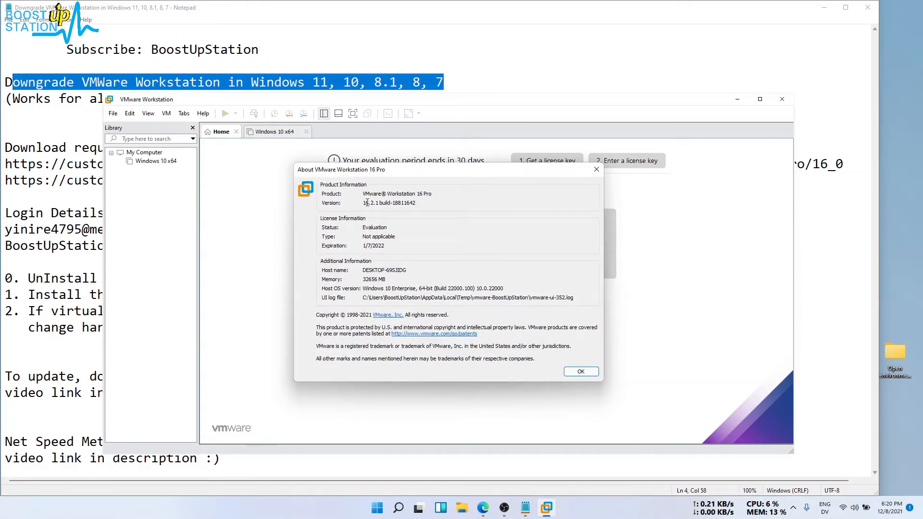
{"action": "left_click_drag", "start_coordinate": [363, 202], "coordinate": [407, 205]}
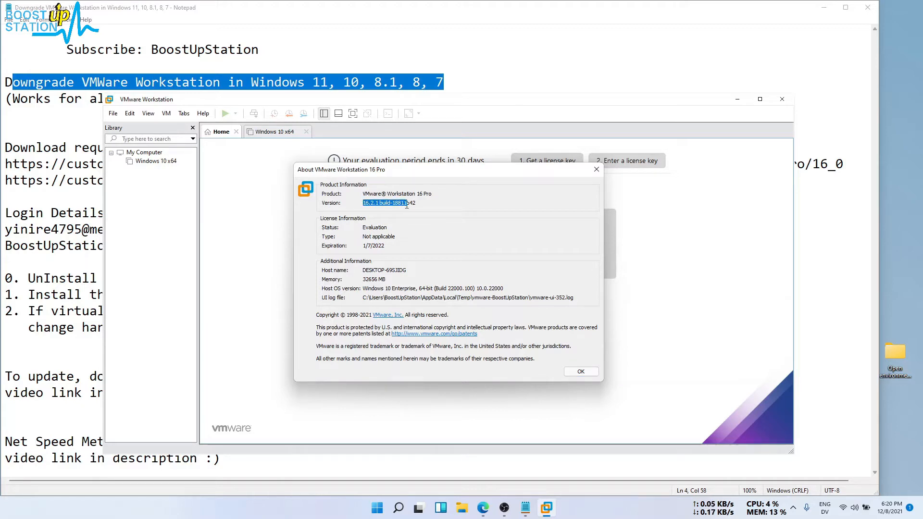
{"action": "left_click", "coordinate": [582, 372]}
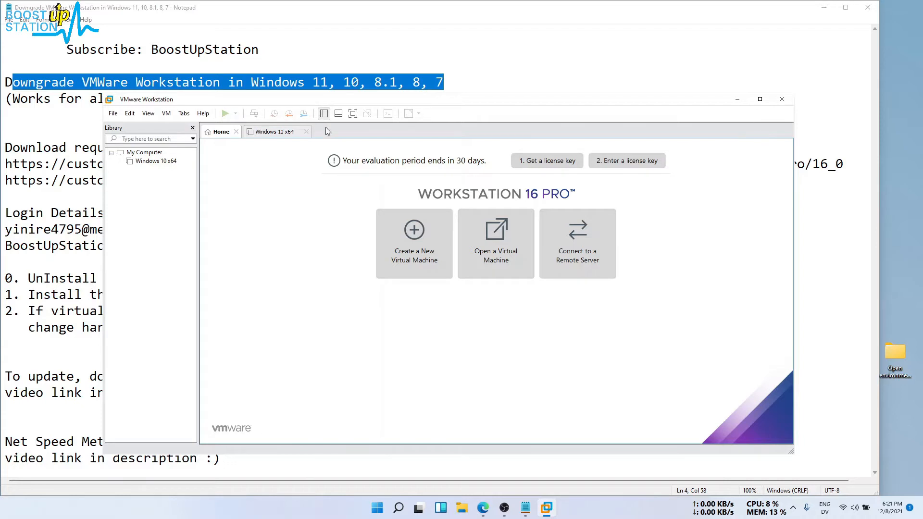
{"action": "left_click", "coordinate": [783, 99]}
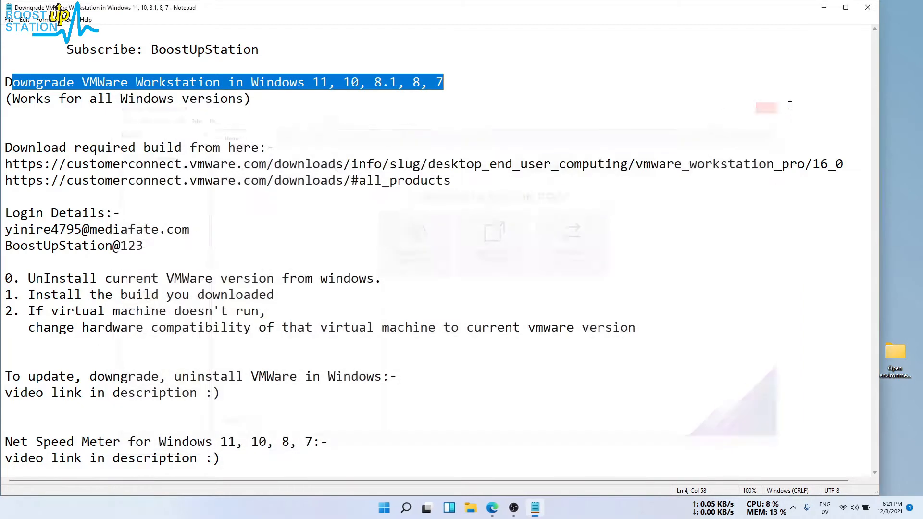
Copy the login e-mail address from the Login Details section of the notes
{"action": "left_click", "coordinate": [481, 237]}
{"action": "triple_click", "coordinate": [144, 167]}
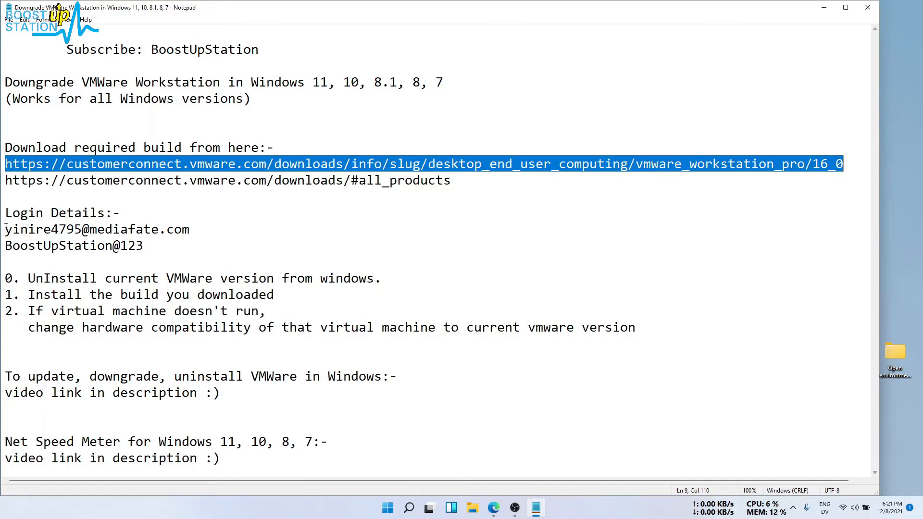
{"action": "left_click_drag", "start_coordinate": [5, 228], "coordinate": [198, 235]}
{"action": "right_click", "coordinate": [172, 231]}
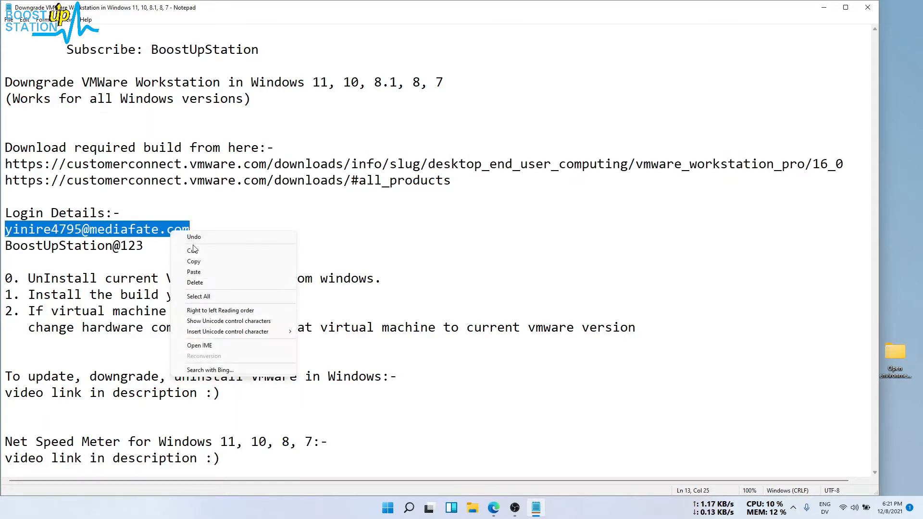
{"action": "left_click", "coordinate": [193, 261]}
Switch to the VMware download page in Edge and sign in to Customer Connect with the filled-in account credentials
{"action": "left_click", "coordinate": [493, 508]}
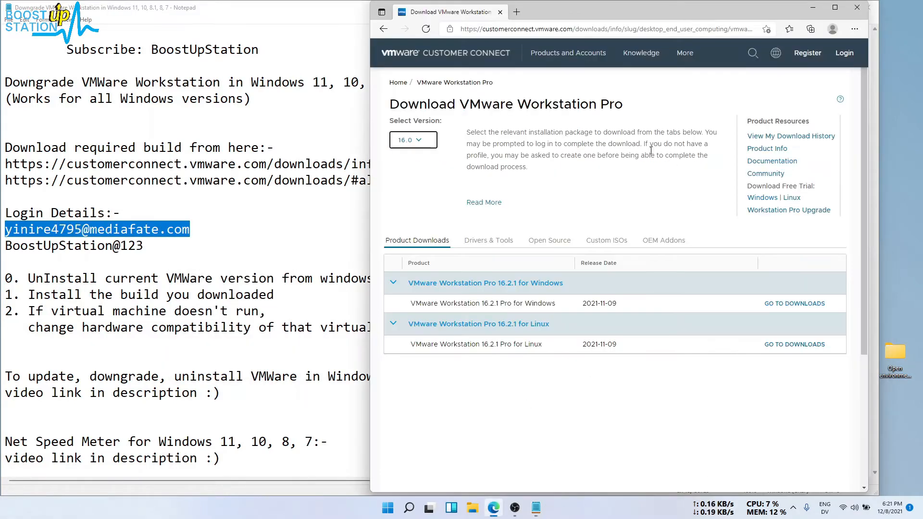
{"action": "left_click", "coordinate": [852, 57]}
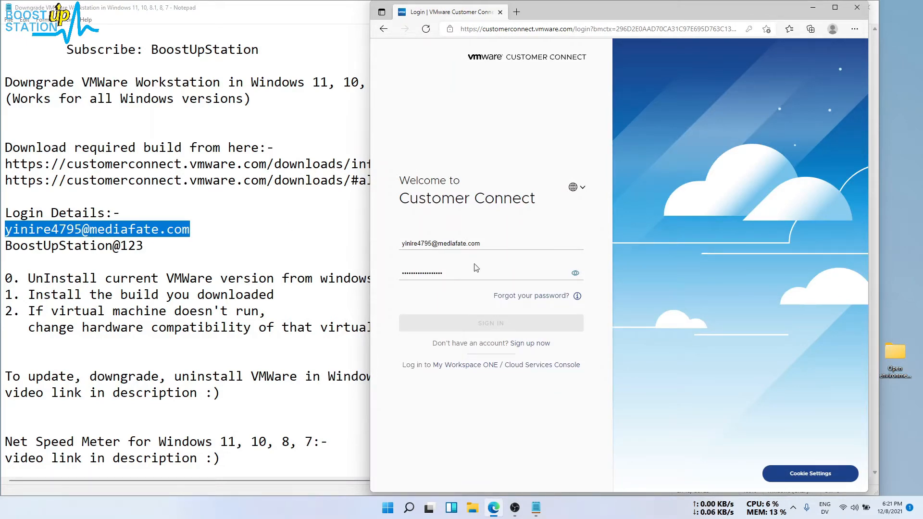
{"action": "left_click", "coordinate": [479, 327]}
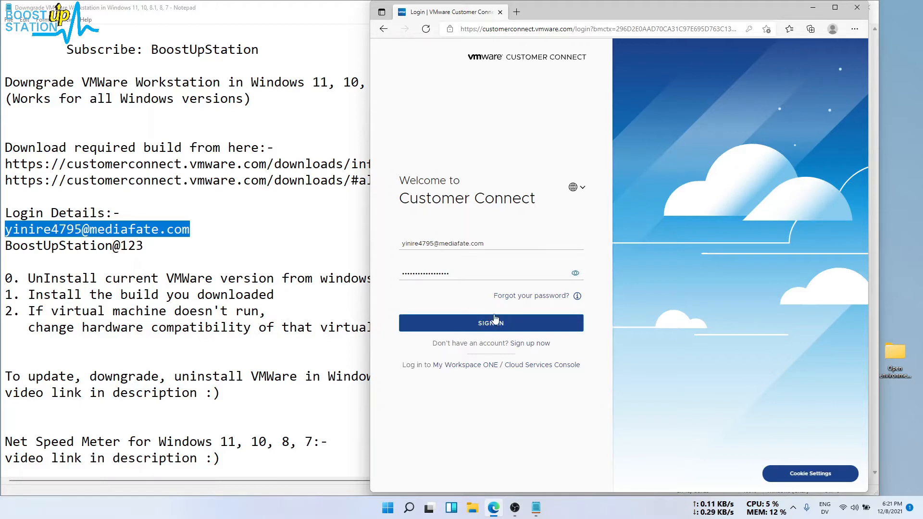
{"action": "left_click", "coordinate": [467, 322]}
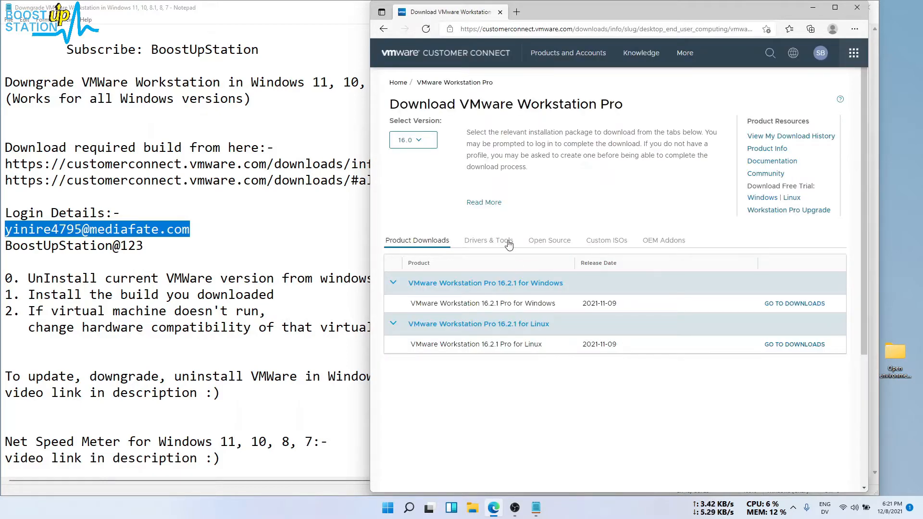
Choose major version 16.0 and open the downloads for VMware Workstation 16.2.1 Pro for Windows
{"action": "left_click", "coordinate": [419, 145]}
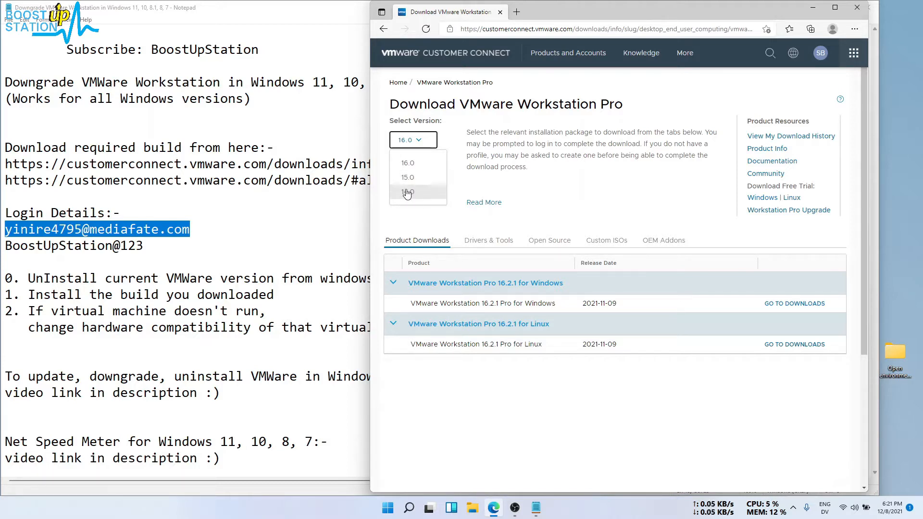
{"action": "left_click", "coordinate": [413, 164]}
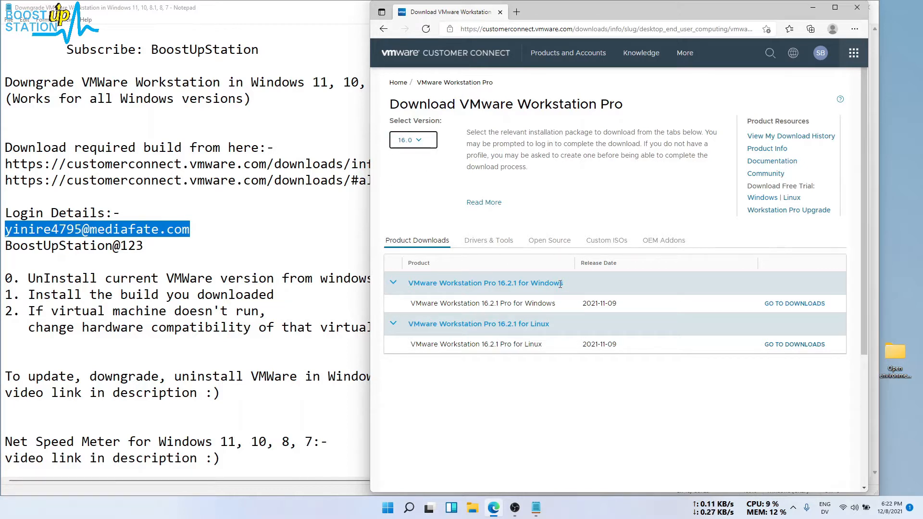
{"action": "left_click_drag", "start_coordinate": [580, 284], "coordinate": [439, 284]}
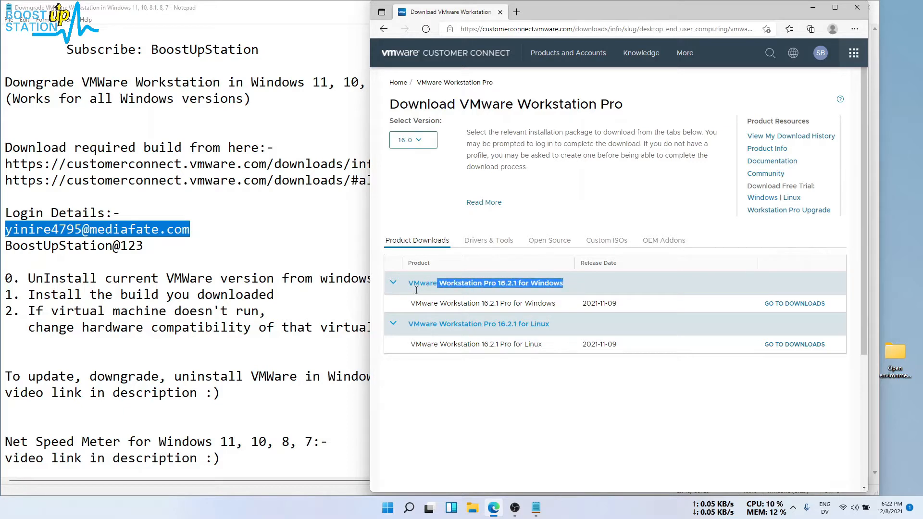
{"action": "left_click", "coordinate": [789, 308]}
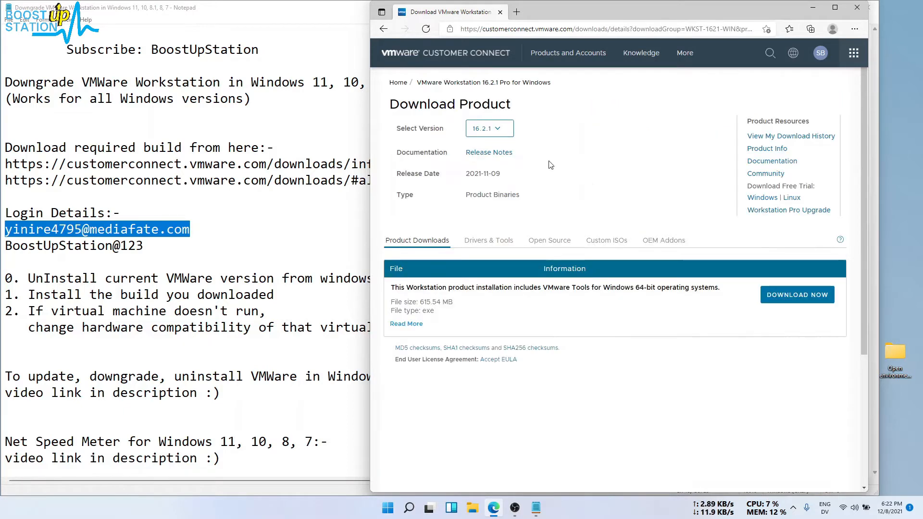
Select product version 16.0.0 and download its Windows installer, accepting the End User License Agreement
{"action": "left_click", "coordinate": [500, 129]}
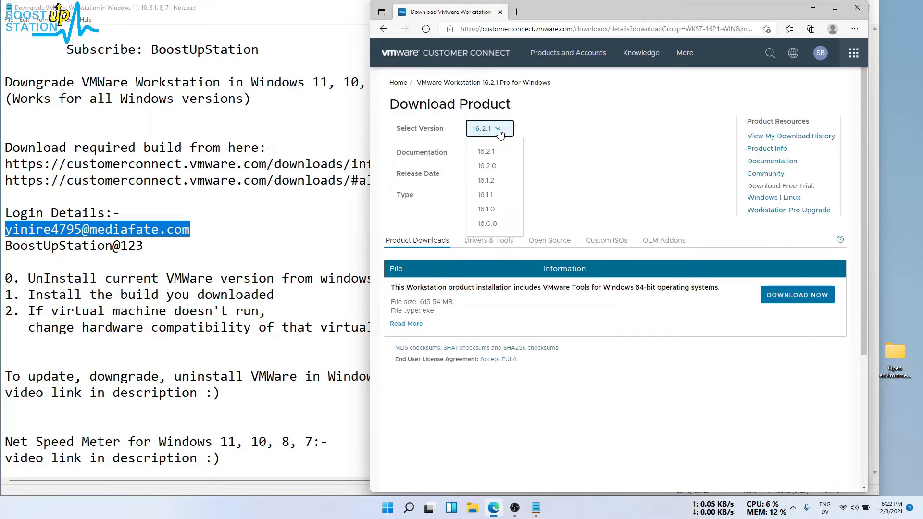
{"action": "left_click", "coordinate": [497, 224]}
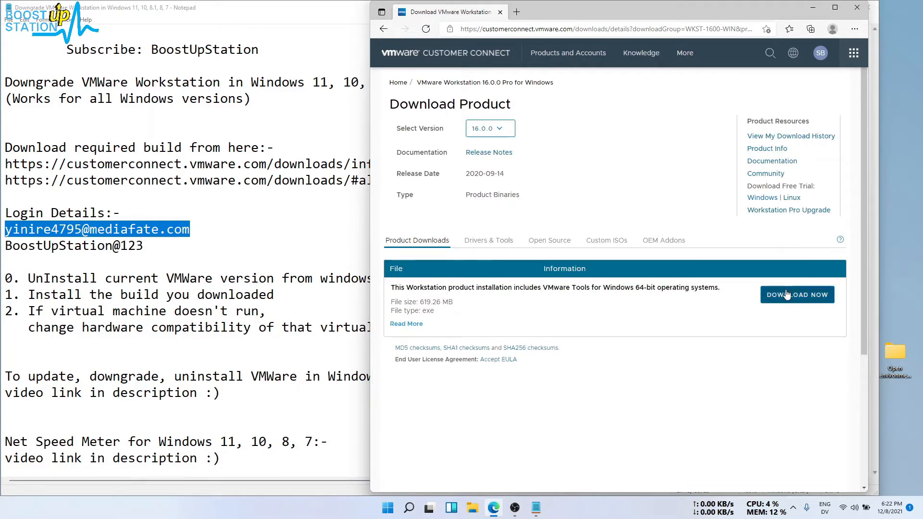
{"action": "left_click", "coordinate": [786, 294]}
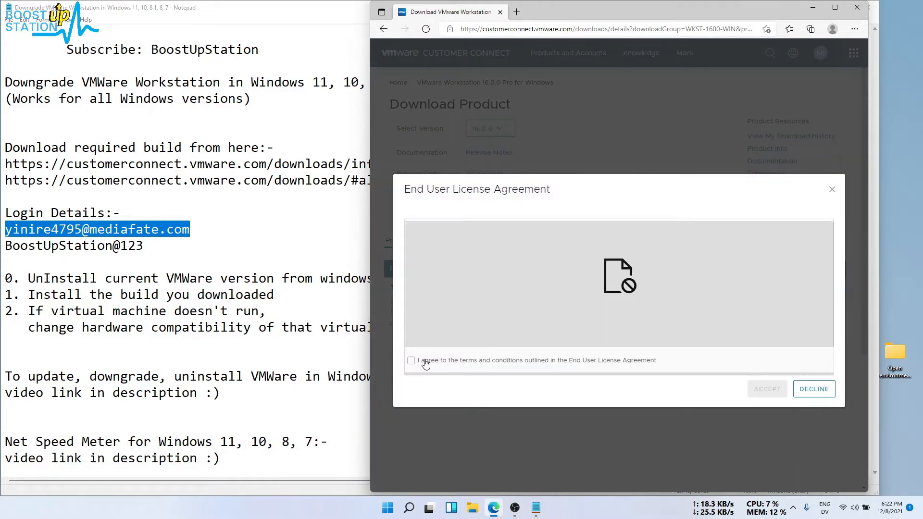
{"action": "left_click", "coordinate": [426, 364]}
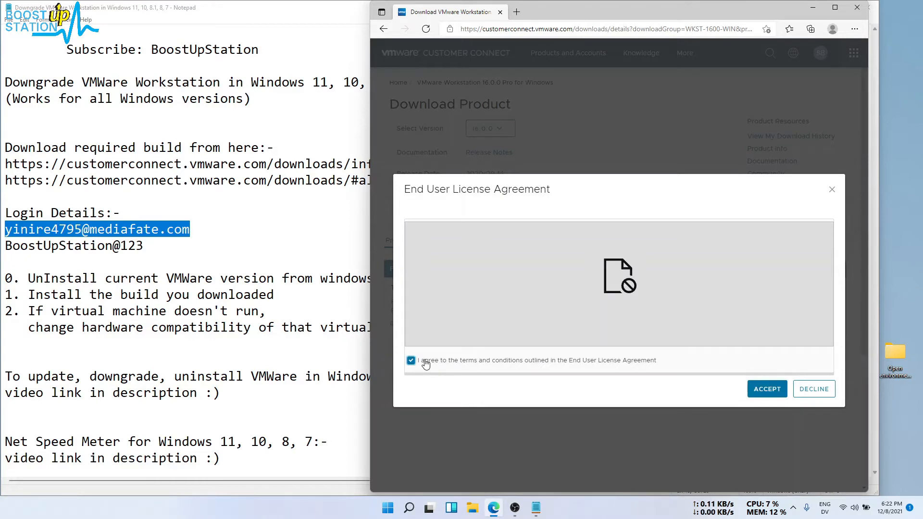
{"action": "left_click", "coordinate": [757, 390]}
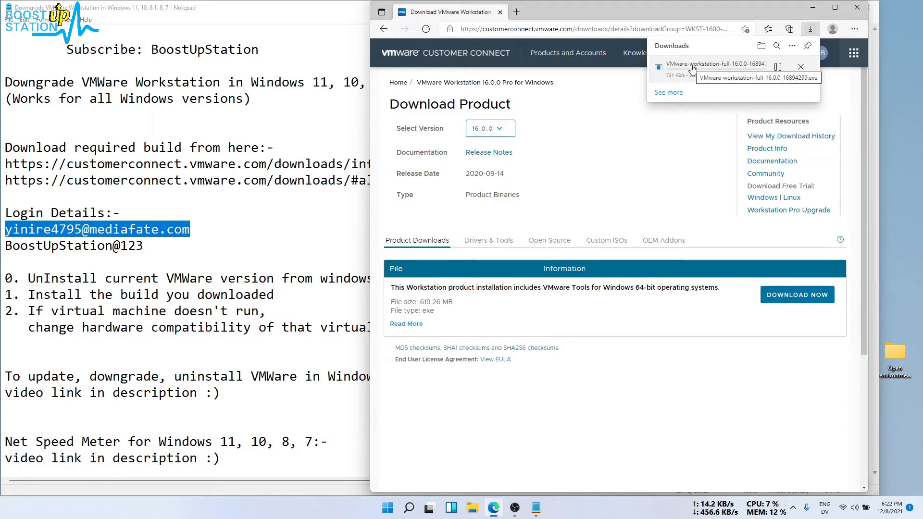
Return to the Notepad notes and highlight the download instruction and the instruction to uninstall the current VMware version
{"action": "left_click", "coordinate": [236, 294]}
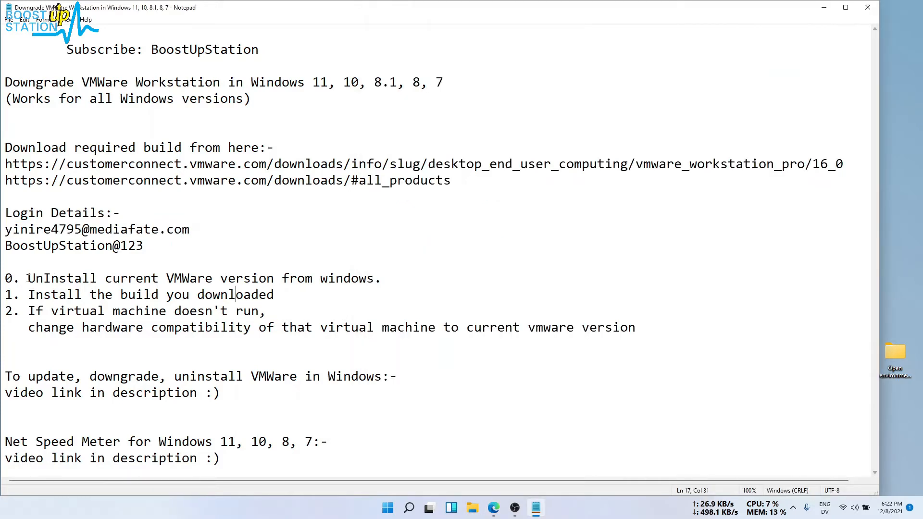
{"action": "left_click_drag", "start_coordinate": [35, 147], "coordinate": [296, 149]}
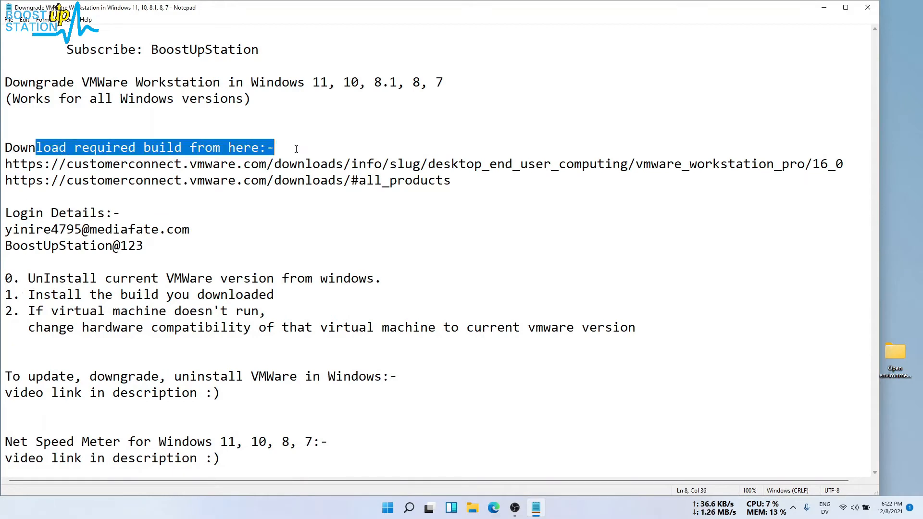
{"action": "left_click_drag", "start_coordinate": [27, 278], "coordinate": [393, 278]}
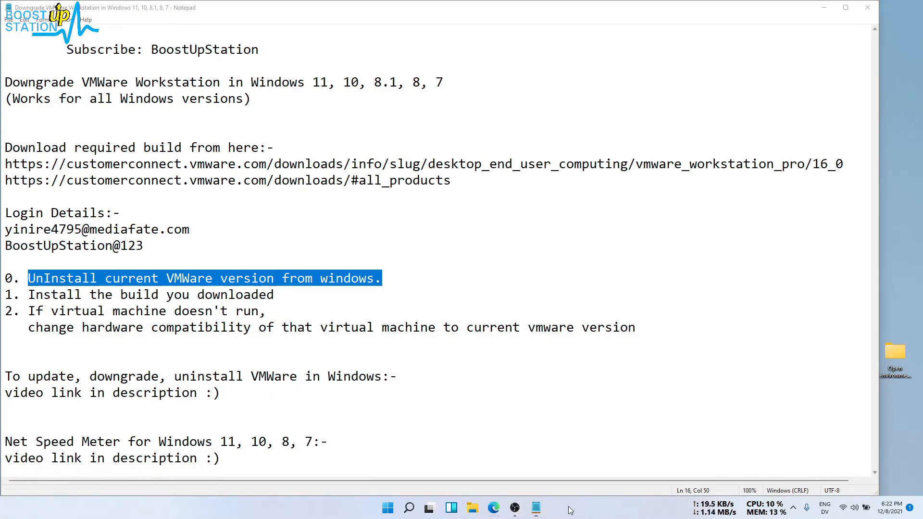
Open the Control Panel in Category view and show the list of installed programs for uninstalling
{"action": "left_click", "coordinate": [388, 508]}
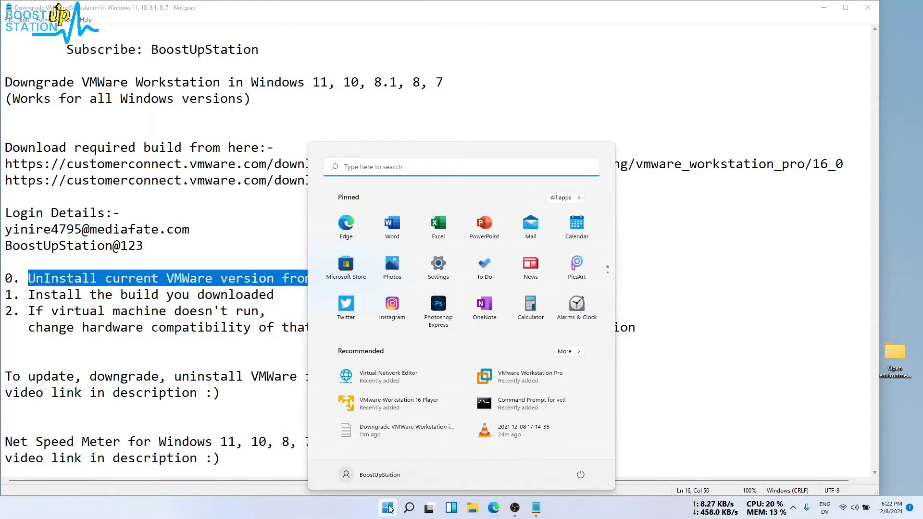
{"action": "type", "text": "control"}
{"action": "key", "text": "Return"}
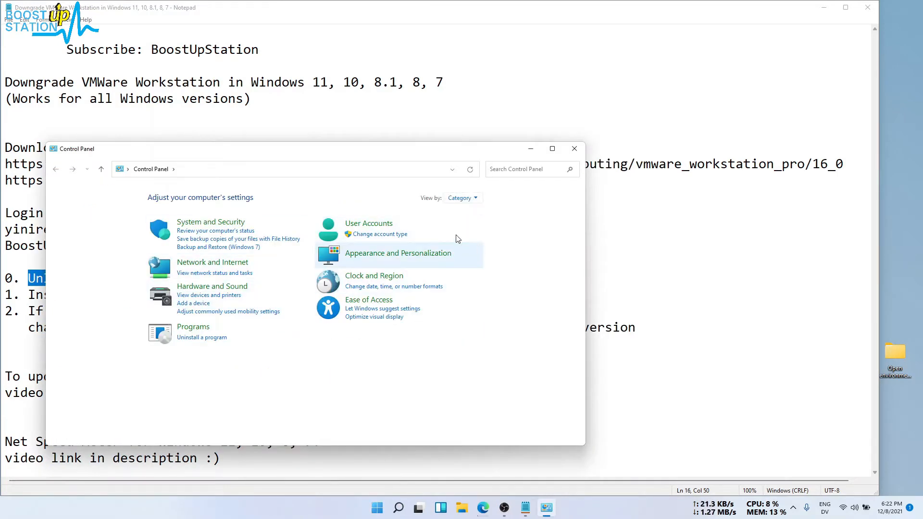
{"action": "left_click", "coordinate": [460, 198]}
{"action": "left_click", "coordinate": [475, 213]}
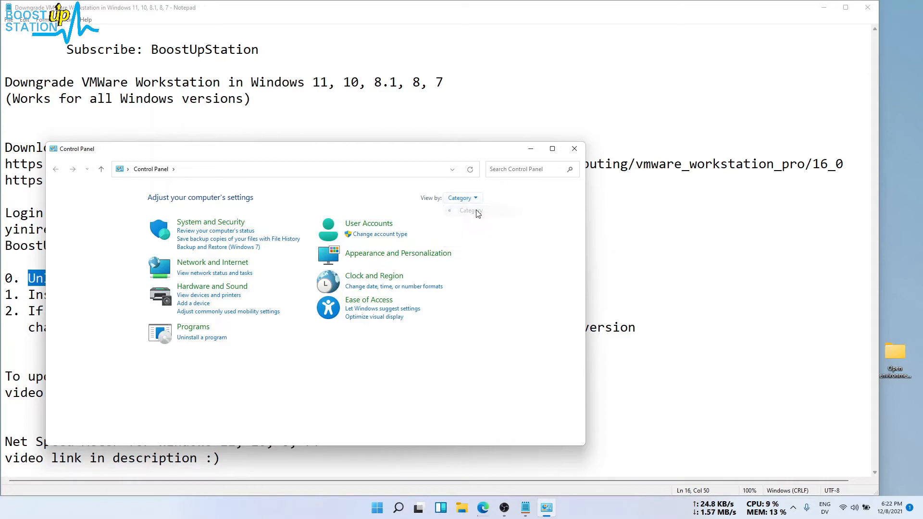
{"action": "left_click", "coordinate": [198, 338]}
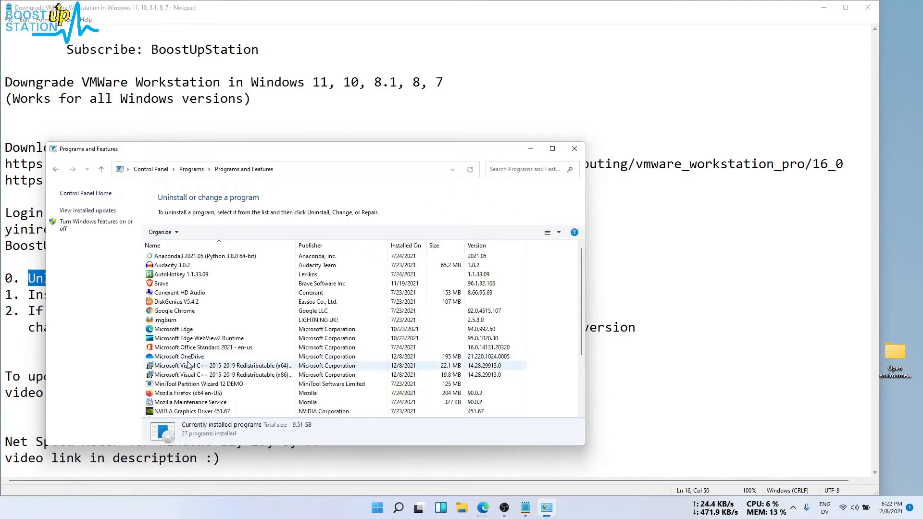
Start the setup wizard for VMware Workstation from the installed programs list and choose to remove the product
{"action": "scroll", "coordinate": [188, 365], "scroll_direction": "down", "scroll_amount": 3}
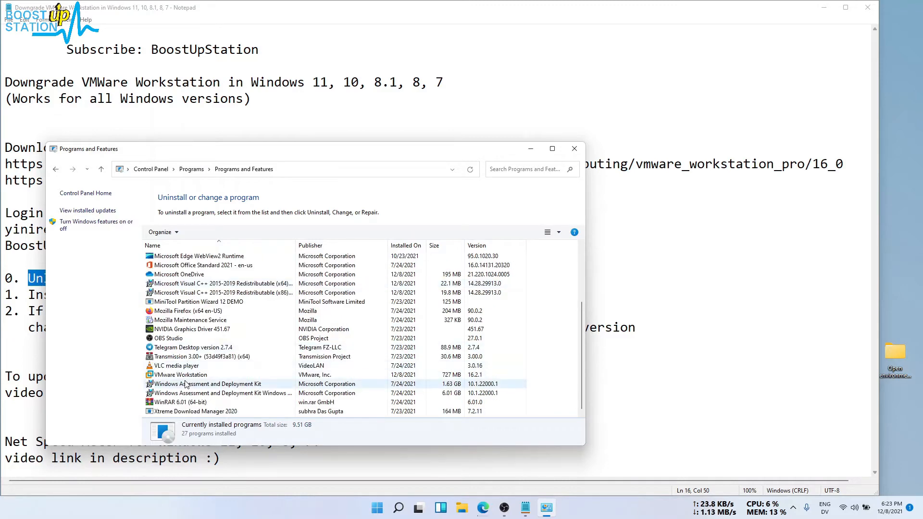
{"action": "left_click", "coordinate": [186, 376]}
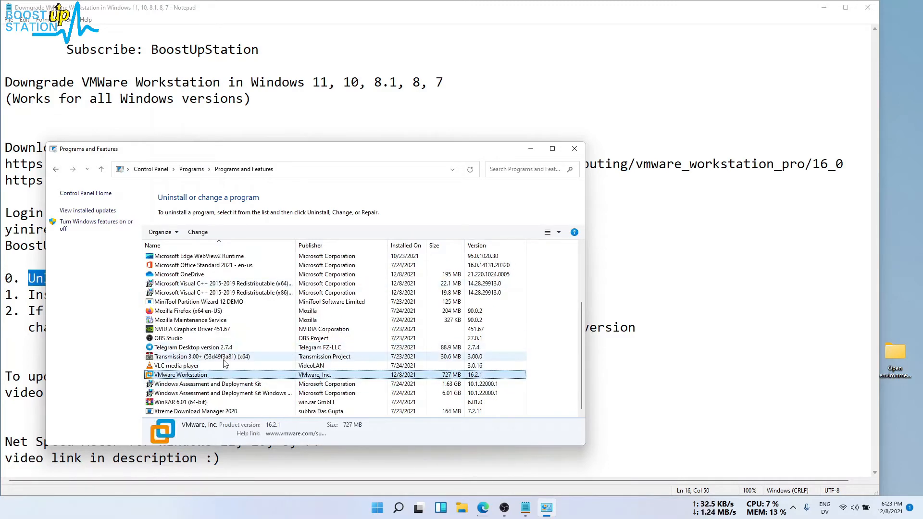
{"action": "right_click", "coordinate": [213, 379]}
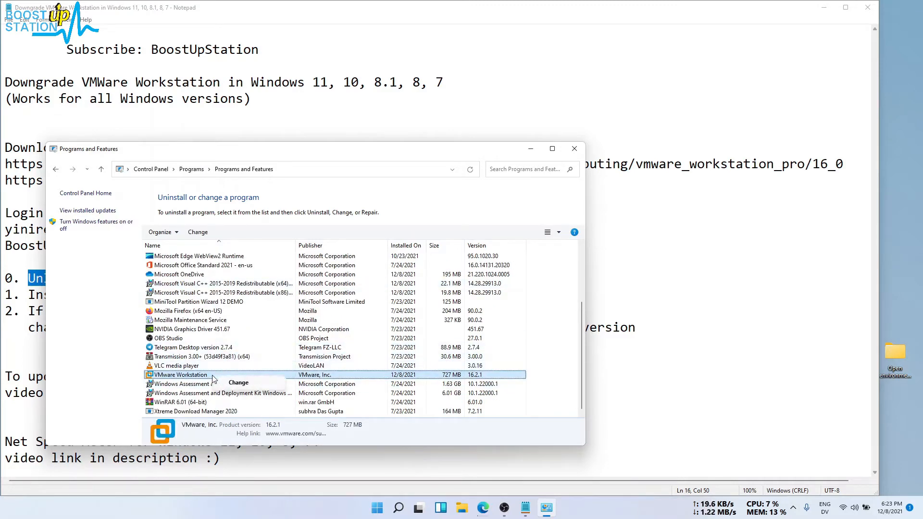
{"action": "left_click", "coordinate": [238, 383]}
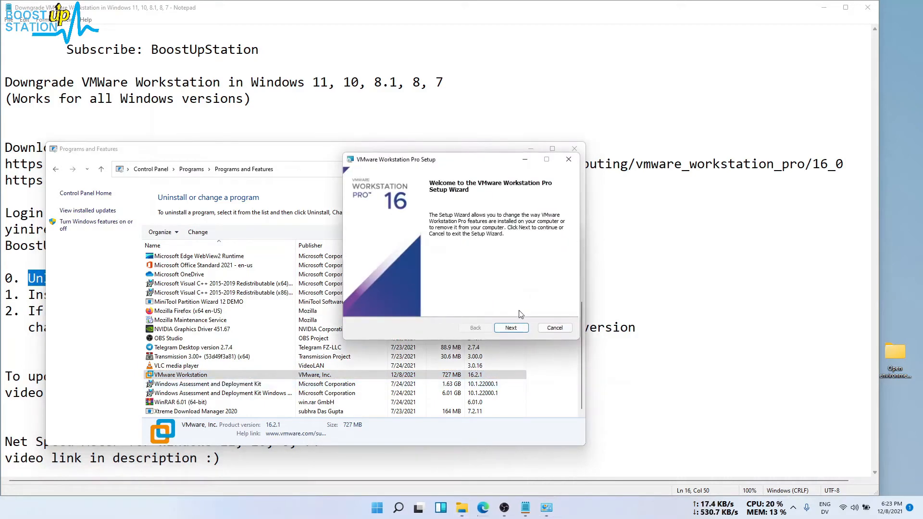
{"action": "left_click", "coordinate": [512, 328]}
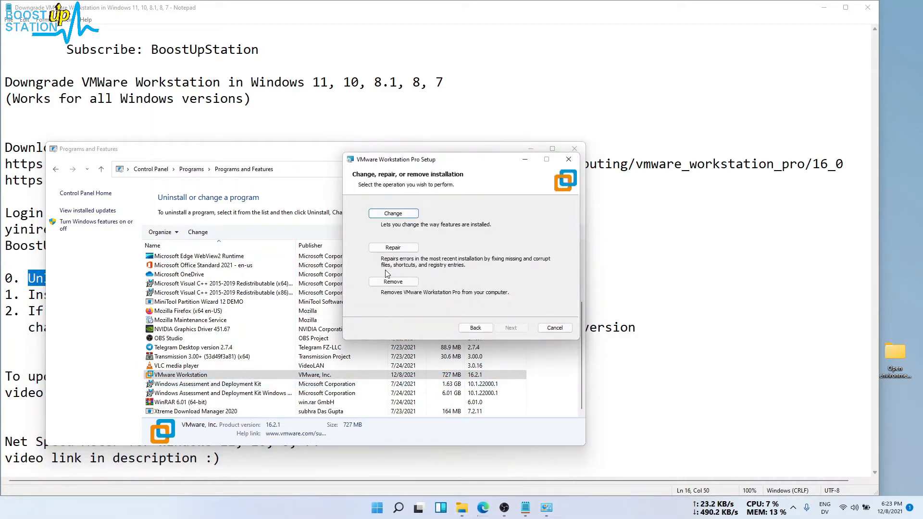
{"action": "left_click", "coordinate": [393, 283]}
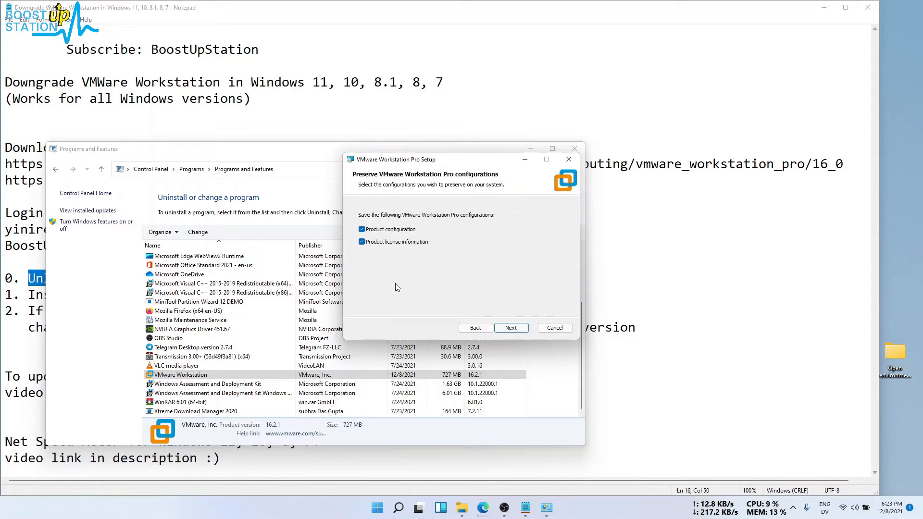
Choose not to preserve the product configuration or product license information, and minimise the Programs and Features window
{"action": "left_click", "coordinate": [398, 243]}
{"action": "left_click", "coordinate": [394, 230]}
{"action": "left_click_drag", "start_coordinate": [458, 163], "coordinate": [580, 192]}
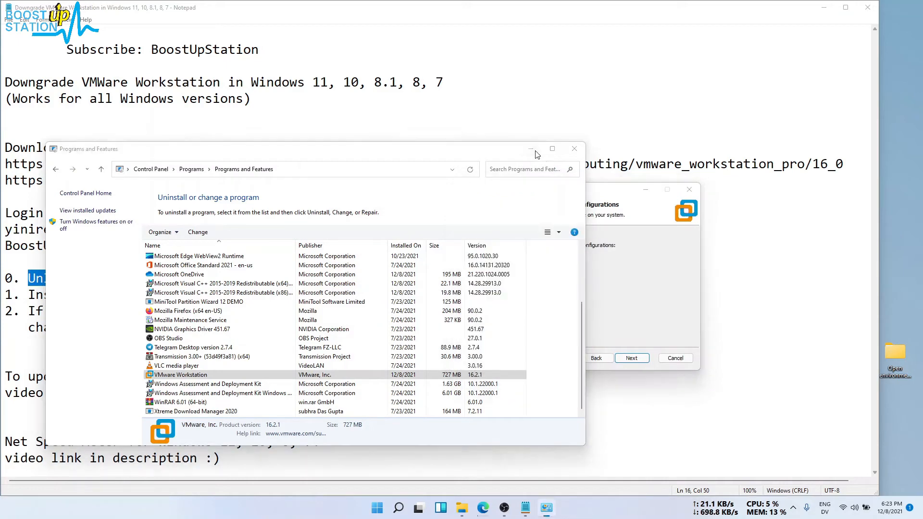
{"action": "left_click", "coordinate": [531, 148]}
{"action": "left_click_drag", "start_coordinate": [559, 192], "coordinate": [419, 188]}
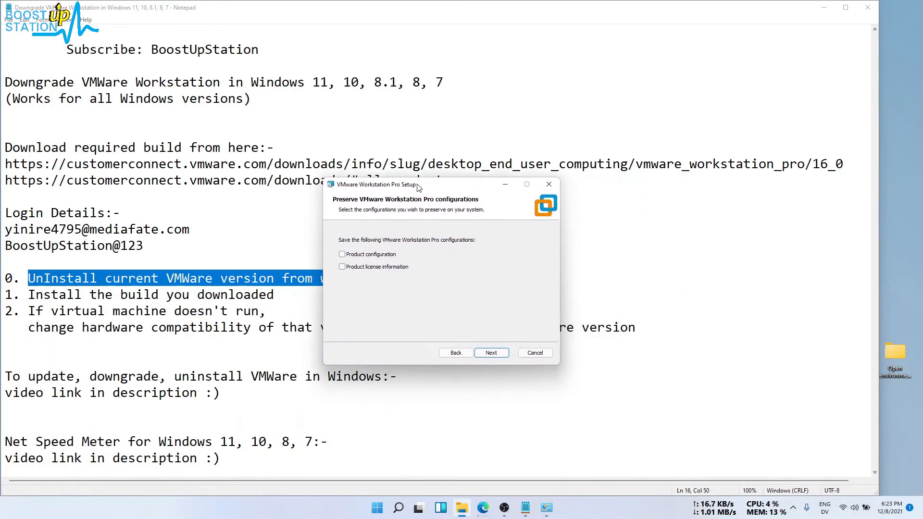
Remove VMware Workstation Pro from the computer and finish the setup wizard
{"action": "left_click", "coordinate": [488, 354]}
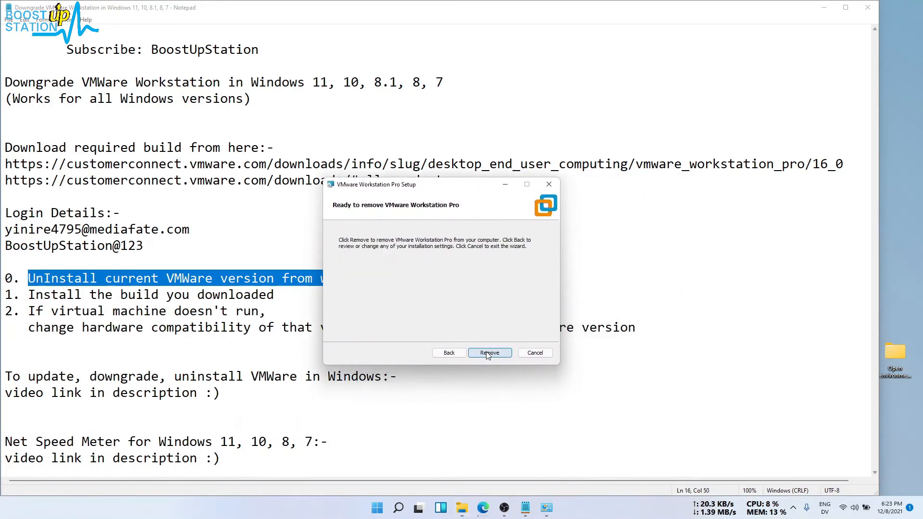
{"action": "left_click", "coordinate": [487, 354]}
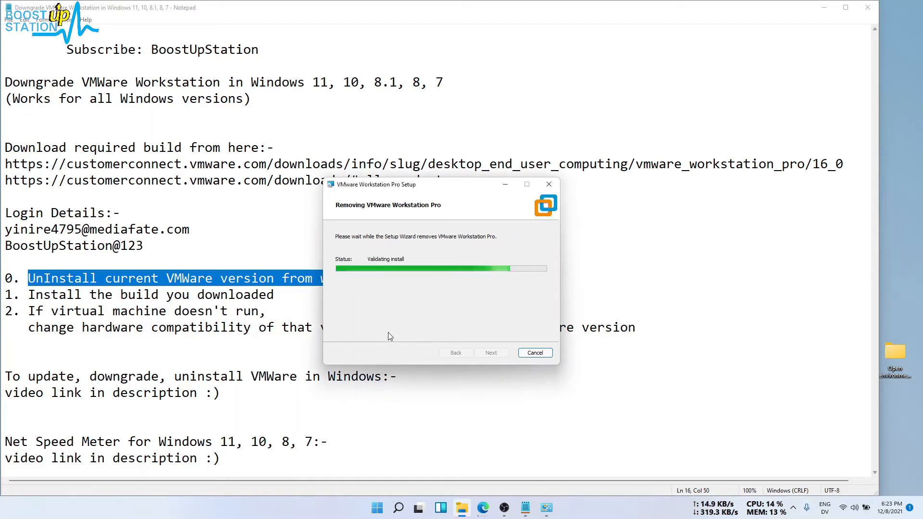
{"action": "left_click_drag", "start_coordinate": [448, 190], "coordinate": [372, 183]}
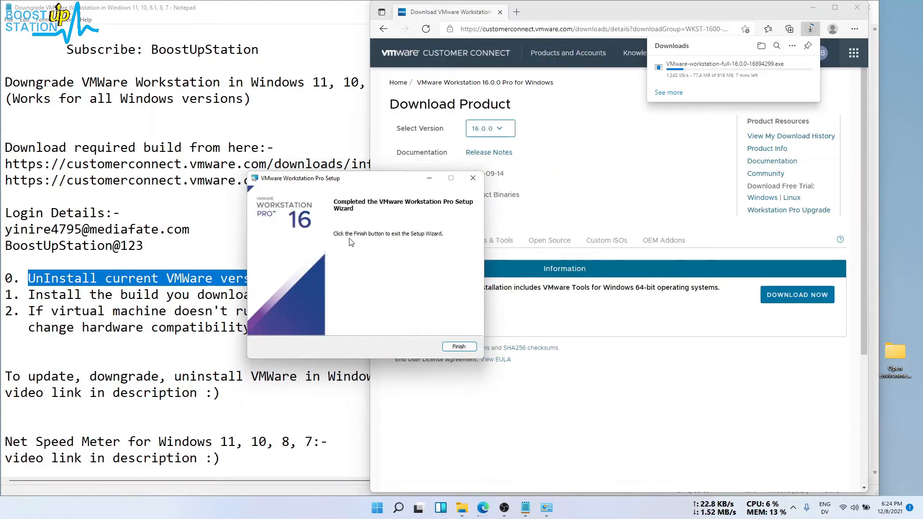
{"action": "left_click", "coordinate": [454, 346]}
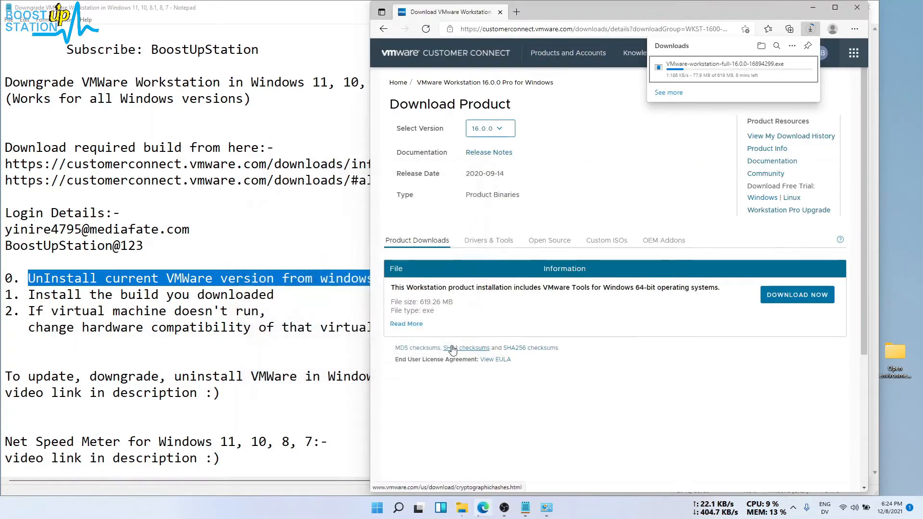
Highlight the Notepad instruction to install the downloaded build and run the VMware-workstation-full-16.0.0-16894299 installer
{"action": "mouse_move", "coordinate": [659, 67]}
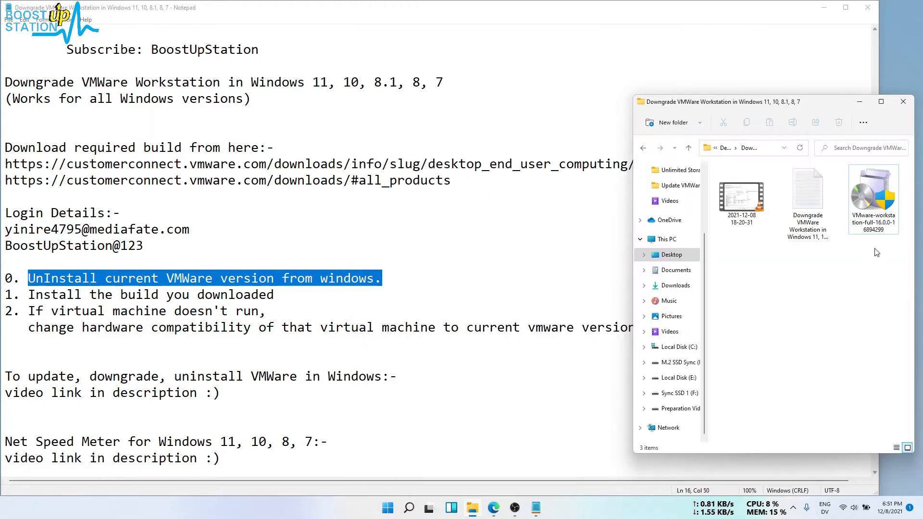
{"action": "left_click", "coordinate": [874, 207]}
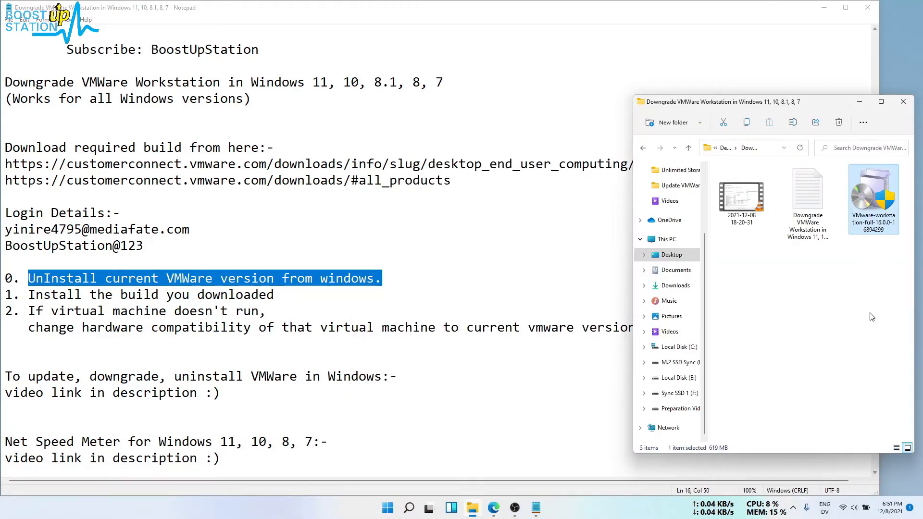
{"action": "left_click_drag", "start_coordinate": [299, 294], "coordinate": [12, 299]}
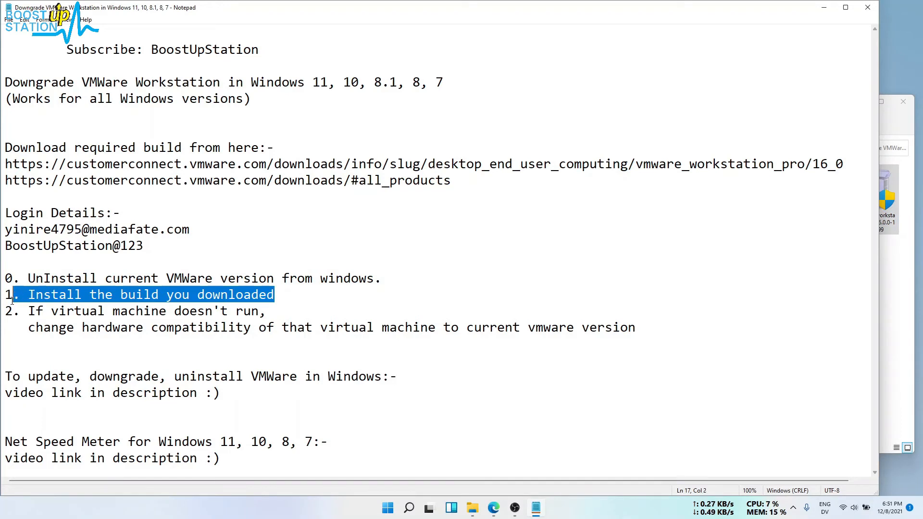
{"action": "left_click", "coordinate": [884, 207]}
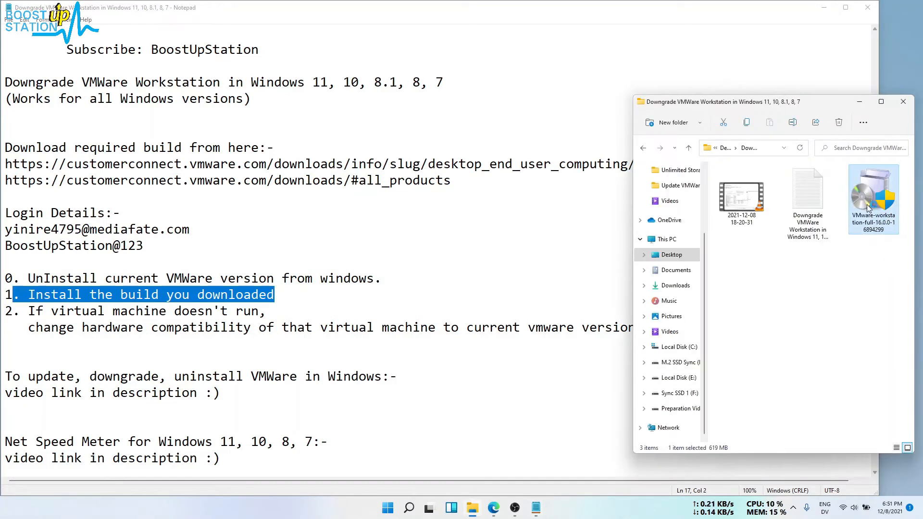
{"action": "double_click", "coordinate": [867, 204]}
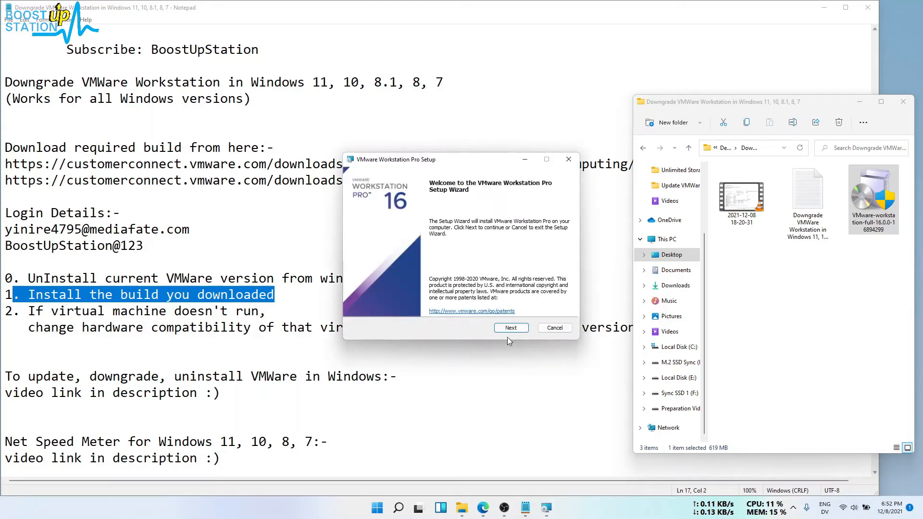
Accept the license agreement and continue through Custom Setup, keeping the console tools in the system PATH
{"action": "left_click", "coordinate": [509, 330]}
{"action": "left_click", "coordinate": [439, 307]}
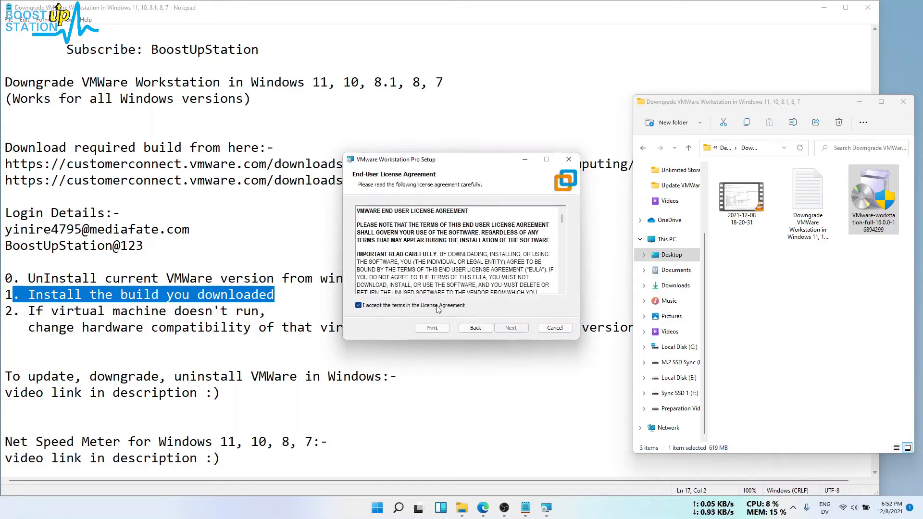
{"action": "left_click", "coordinate": [513, 331]}
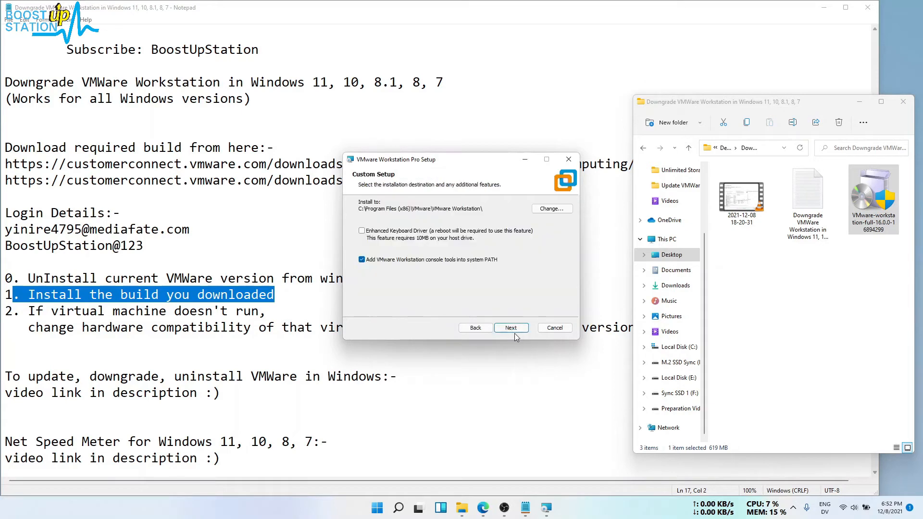
{"action": "left_click", "coordinate": [369, 263]}
{"action": "left_click", "coordinate": [371, 261]}
{"action": "left_click", "coordinate": [504, 332]}
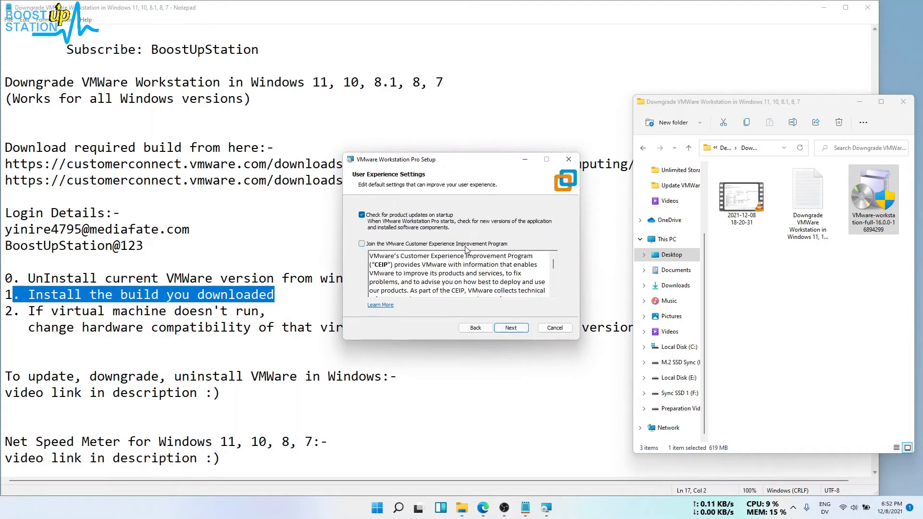
Keep the default user experience settings and both shortcuts, install VMware Workstation Pro and finish the wizard
{"action": "left_click", "coordinate": [511, 330]}
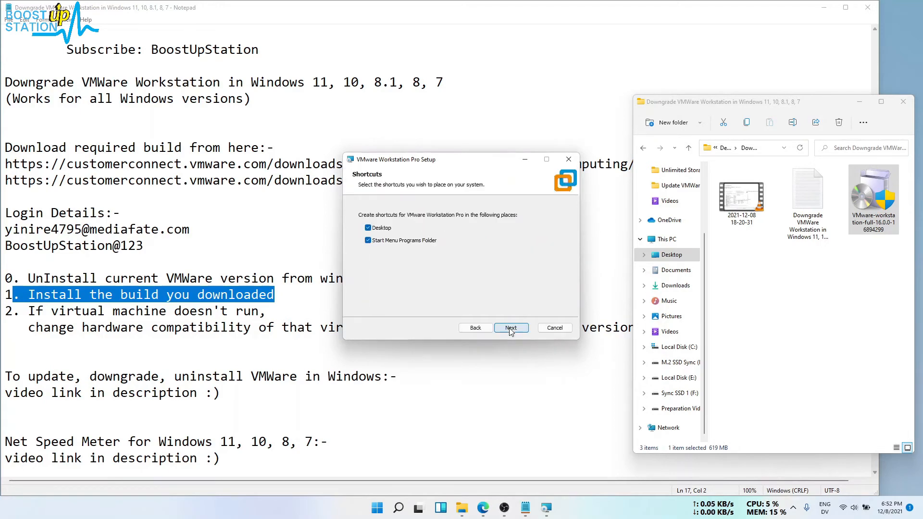
{"action": "left_click", "coordinate": [511, 329]}
{"action": "left_click", "coordinate": [511, 328]}
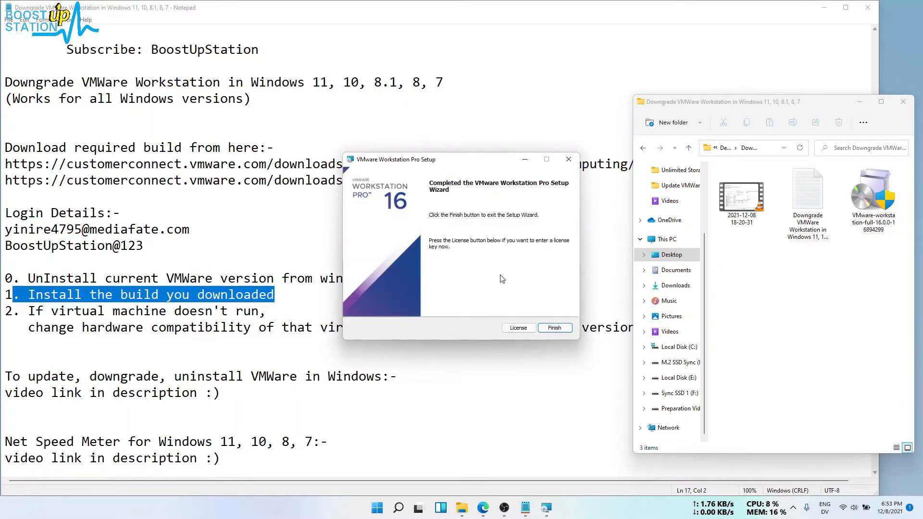
{"action": "left_click", "coordinate": [555, 328]}
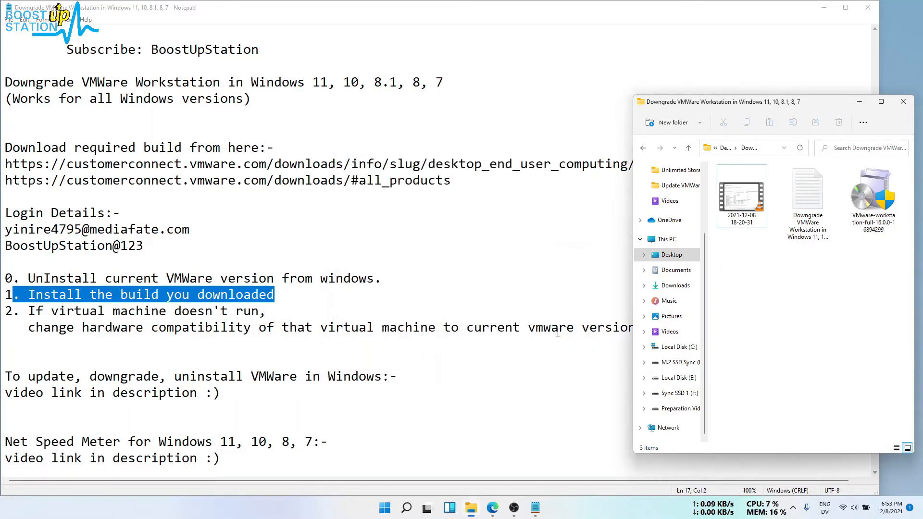
Launch VMware Workstation Pro and start the 30-day trial of VMware Workstation 16
{"action": "left_click", "coordinate": [387, 508]}
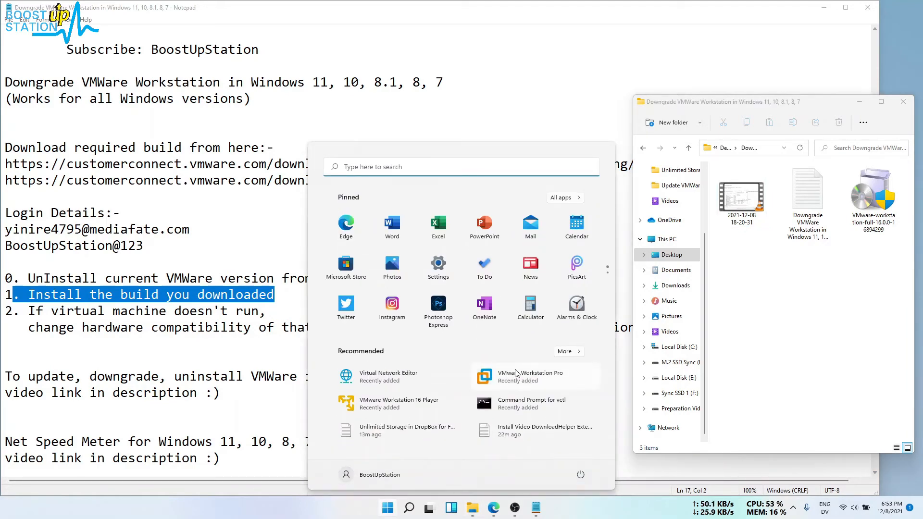
{"action": "left_click", "coordinate": [516, 373]}
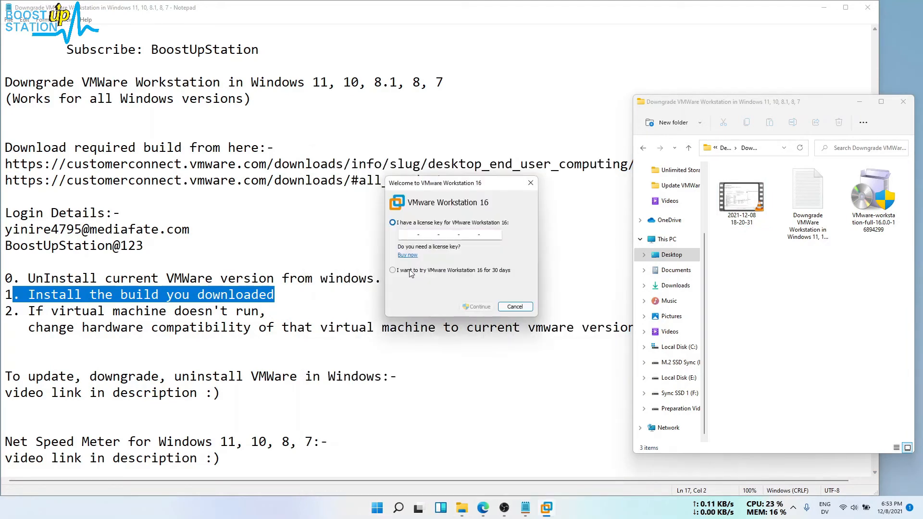
{"action": "left_click", "coordinate": [414, 270]}
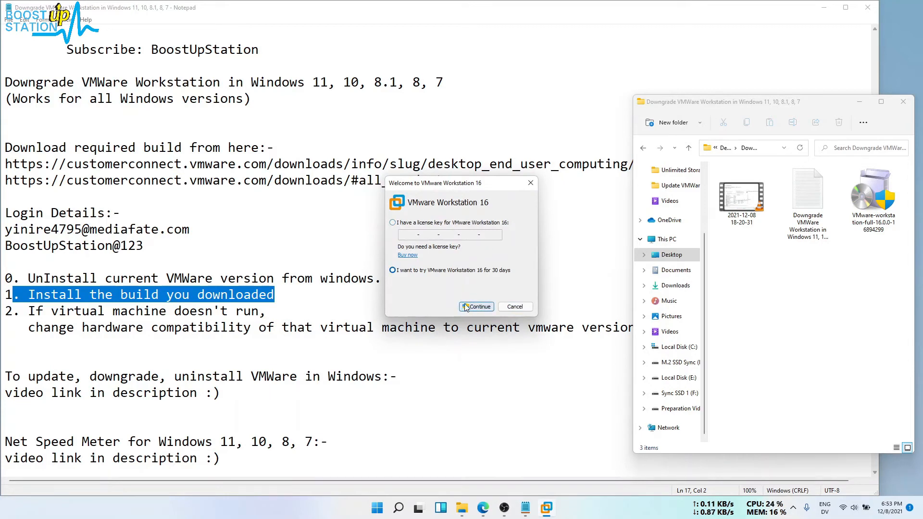
{"action": "left_click", "coordinate": [479, 308]}
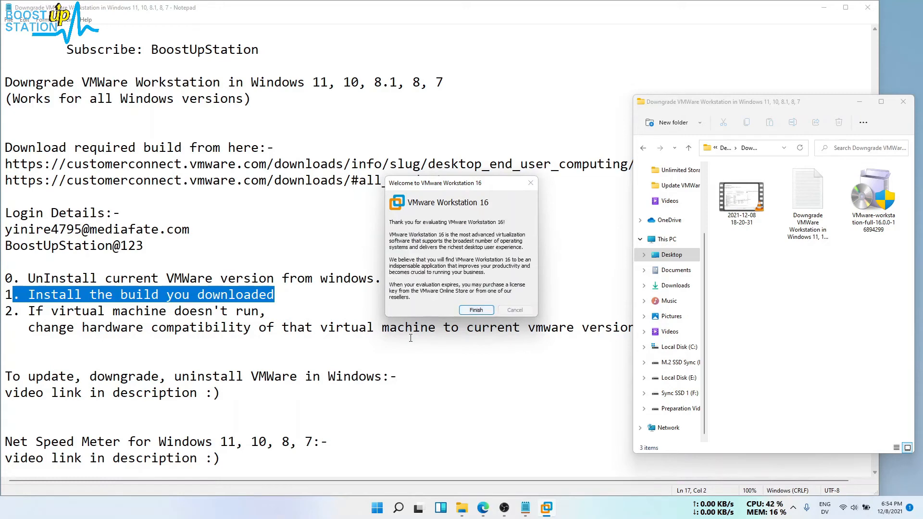
{"action": "left_click", "coordinate": [476, 310]}
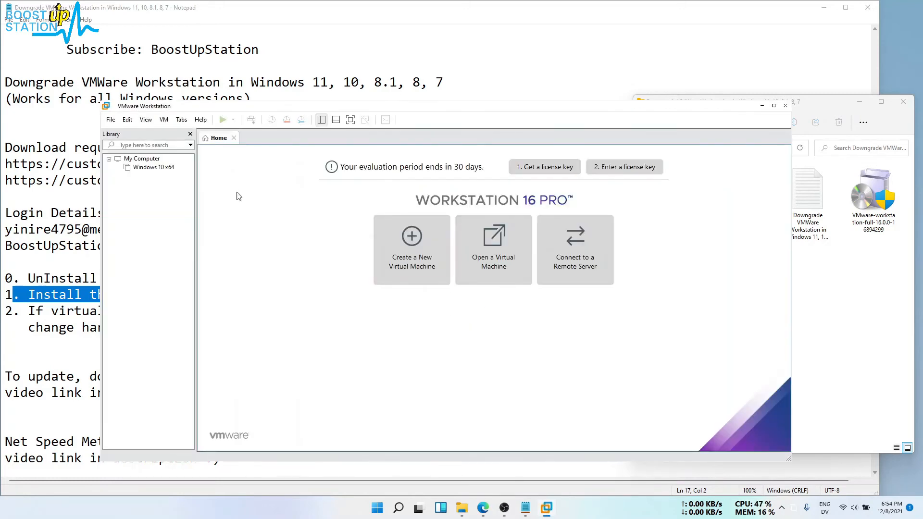
Check the installed version number in the About VMware Workstation information and close it
{"action": "left_click", "coordinate": [192, 121]}
{"action": "left_click", "coordinate": [213, 216]}
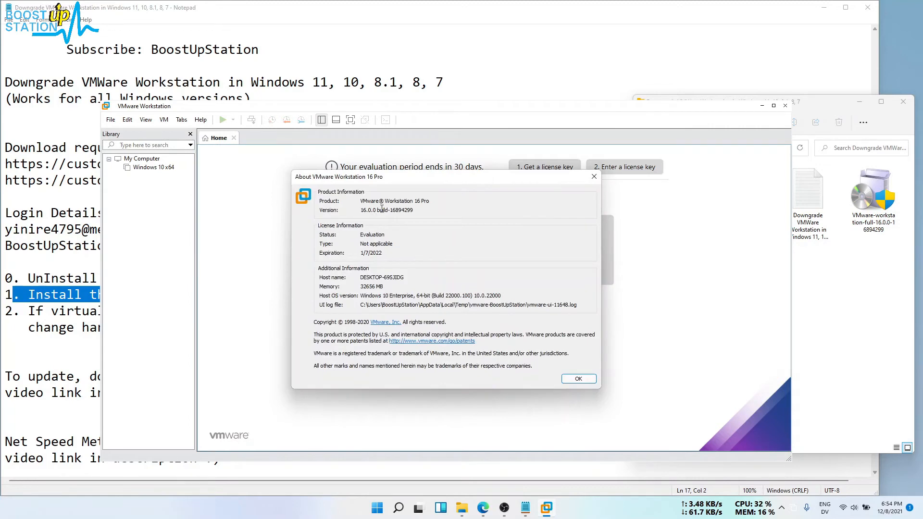
{"action": "left_click_drag", "start_coordinate": [382, 209], "coordinate": [362, 209]}
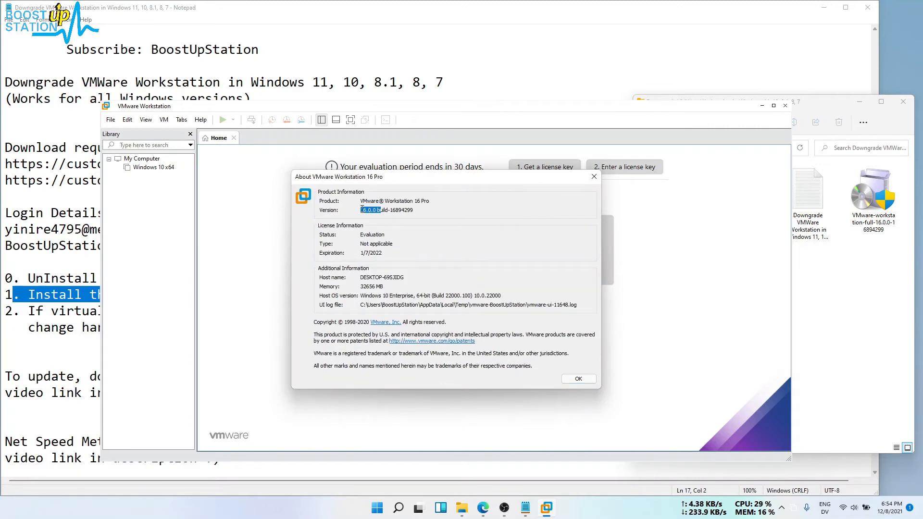
{"action": "left_click", "coordinate": [578, 379]}
Open the Windows 10 x64 virtual machine and choose Workstation 15.x as its new format in the Change Hardware Compatibility Wizard
{"action": "left_click", "coordinate": [168, 168]}
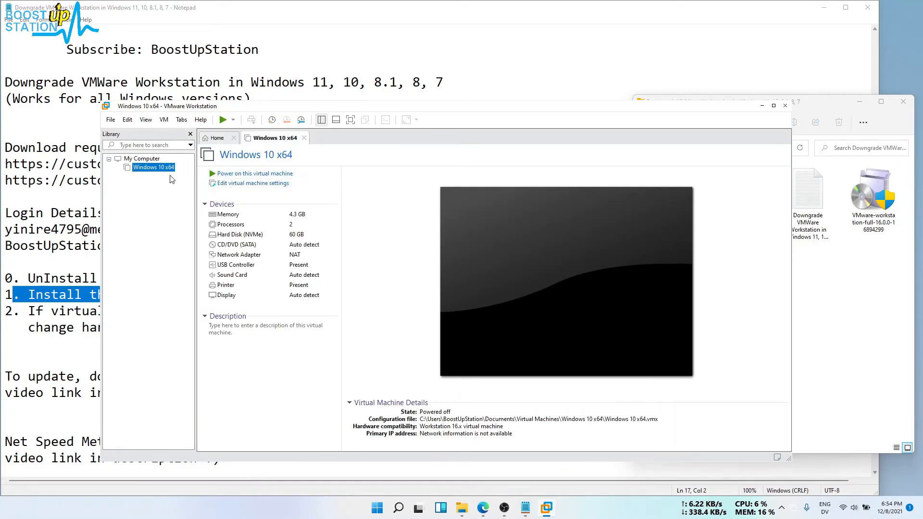
{"action": "right_click", "coordinate": [260, 139]}
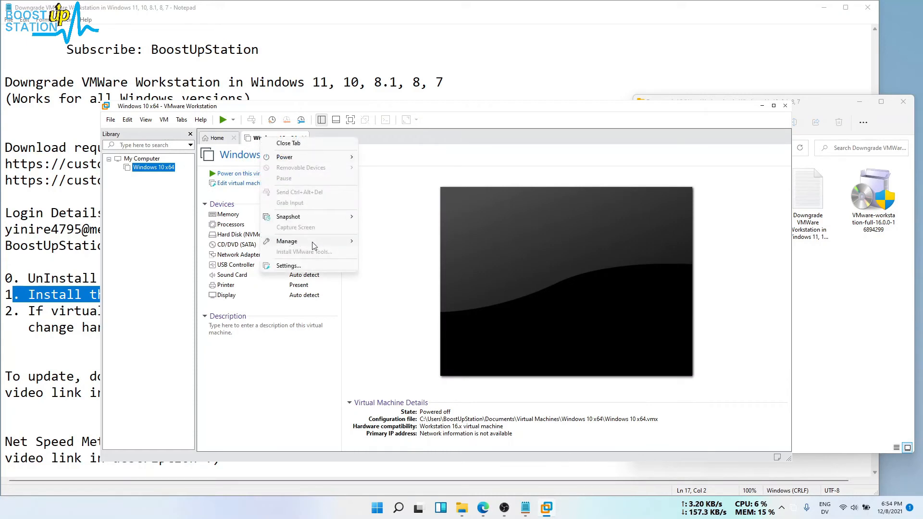
{"action": "mouse_move", "coordinate": [314, 244]}
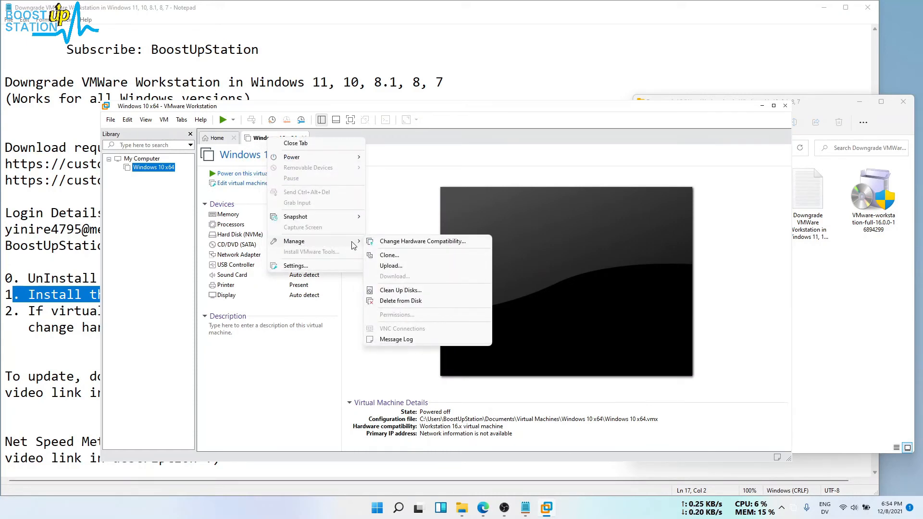
{"action": "left_click", "coordinate": [395, 243]}
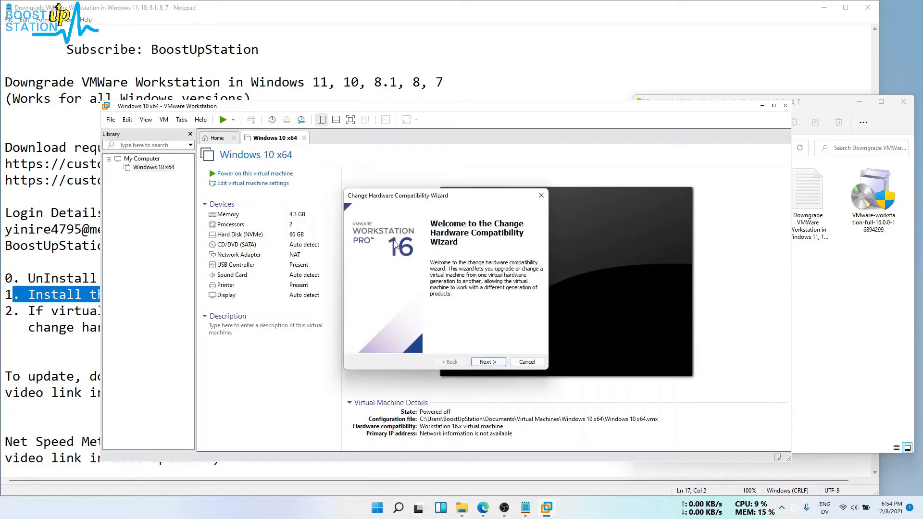
{"action": "left_click", "coordinate": [478, 363]}
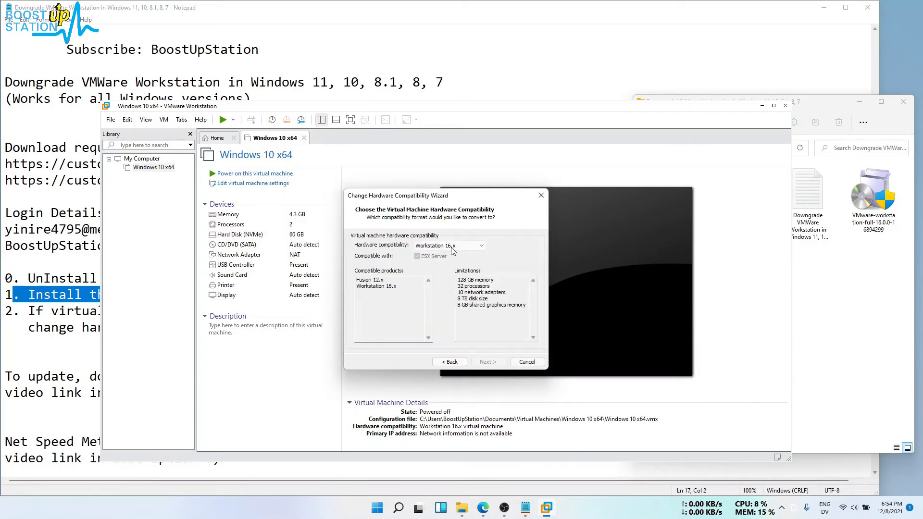
{"action": "left_click", "coordinate": [452, 246]}
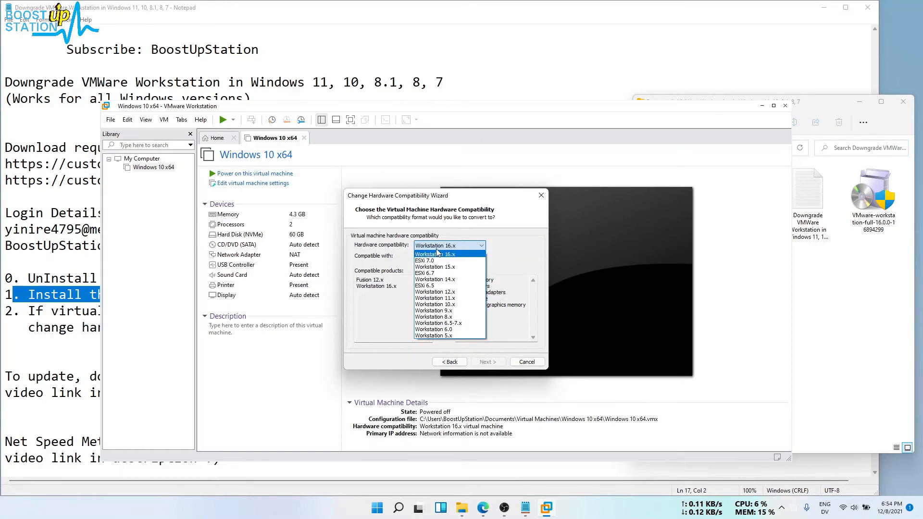
{"action": "left_click", "coordinate": [437, 252]}
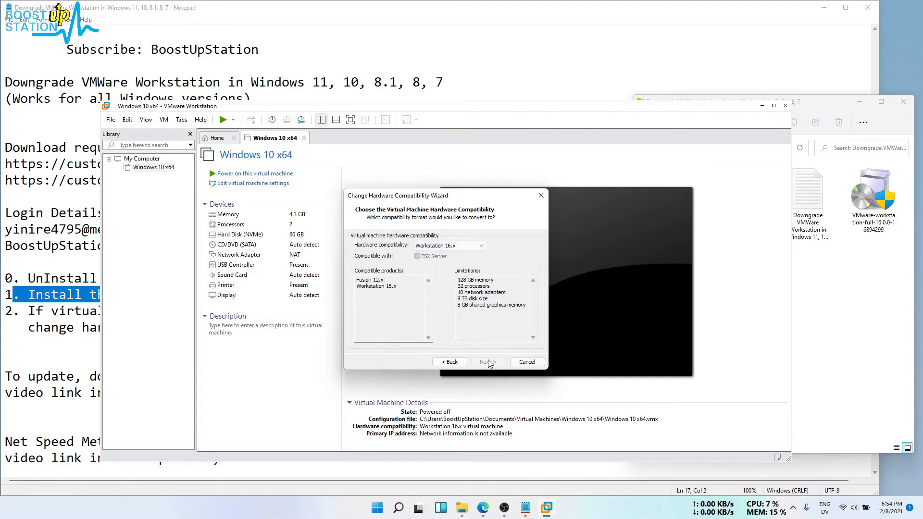
{"action": "left_click", "coordinate": [454, 245]}
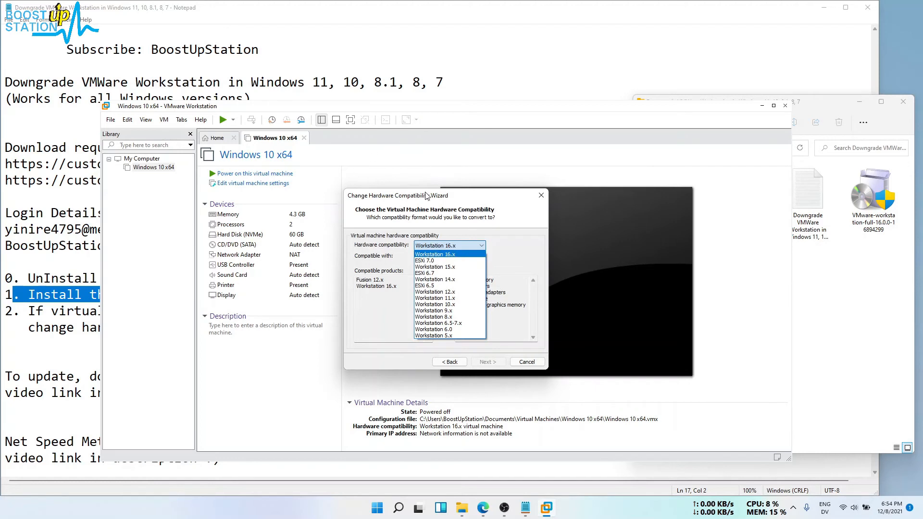
{"action": "left_click", "coordinate": [452, 267]}
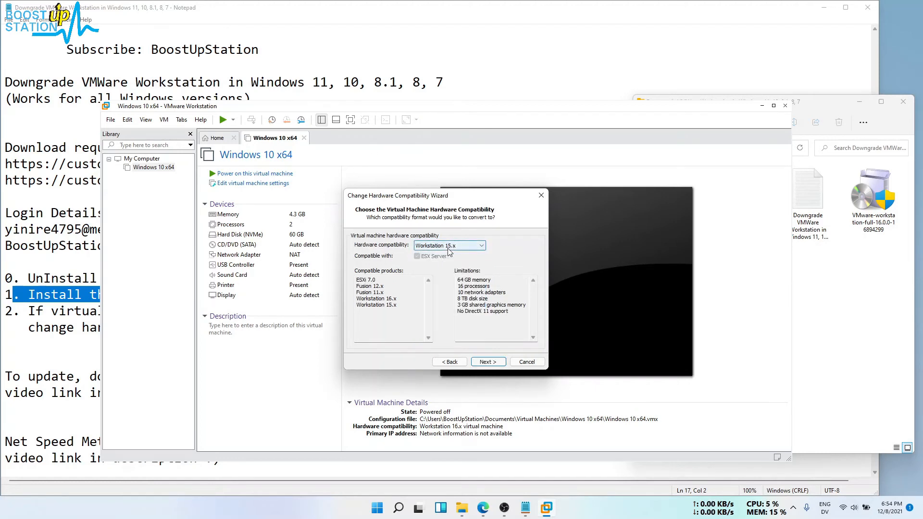
Choose to alter this virtual machine instead of cloning it, run the conversion to Workstation 15.x and close the wizard
{"action": "left_click", "coordinate": [477, 362]}
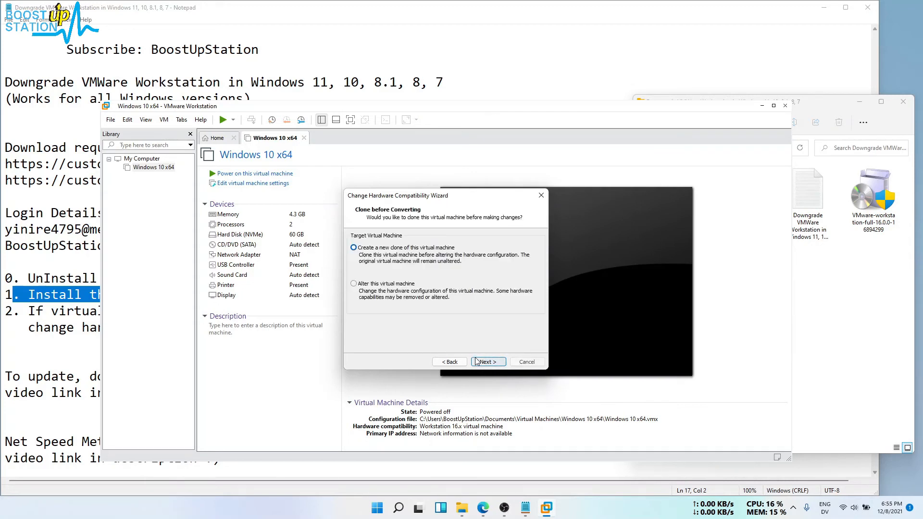
{"action": "left_click", "coordinate": [364, 284]}
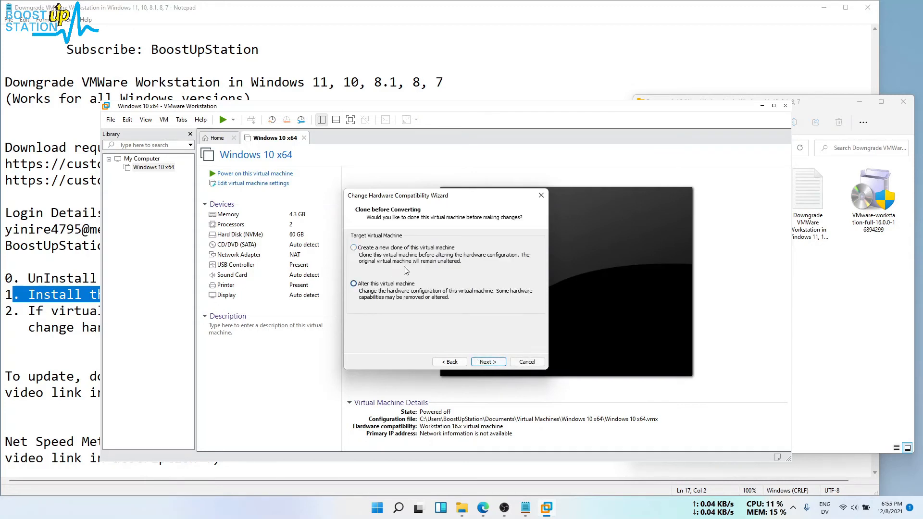
{"action": "left_click", "coordinate": [477, 361]}
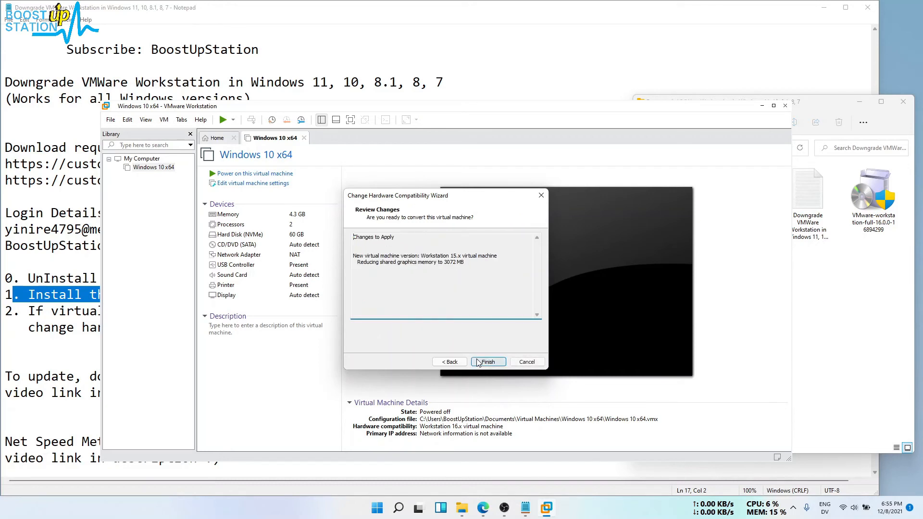
{"action": "left_click", "coordinate": [477, 362]}
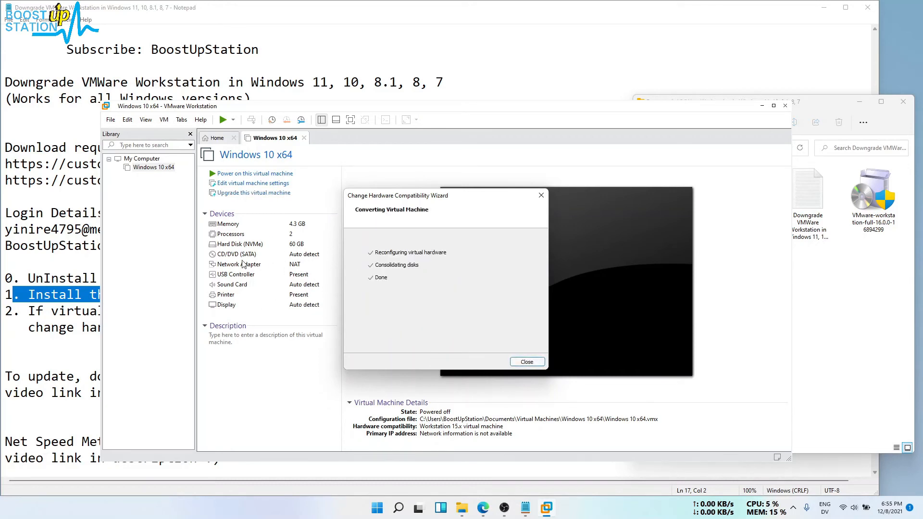
{"action": "left_click", "coordinate": [514, 362]}
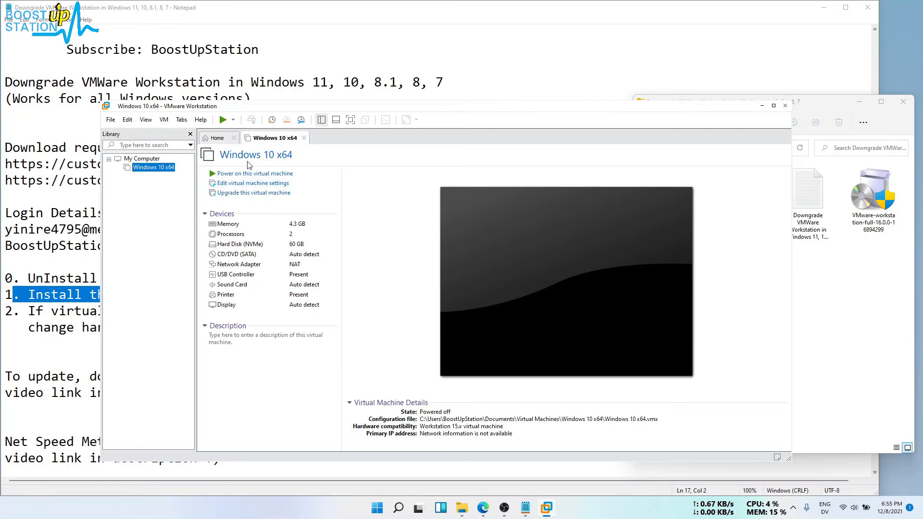
Start another hardware compatibility change for the Windows 10 x64 virtual machine and choose Workstation 16.x
{"action": "right_click", "coordinate": [263, 143]}
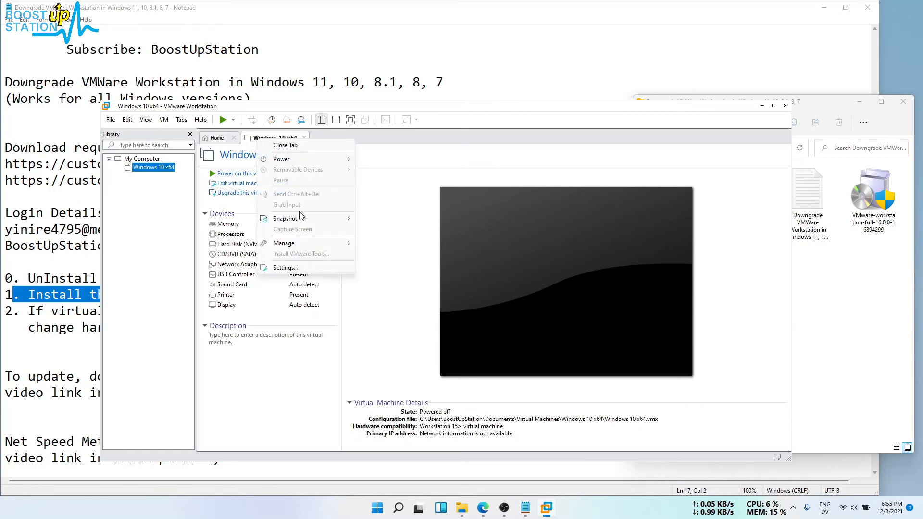
{"action": "mouse_move", "coordinate": [299, 244]}
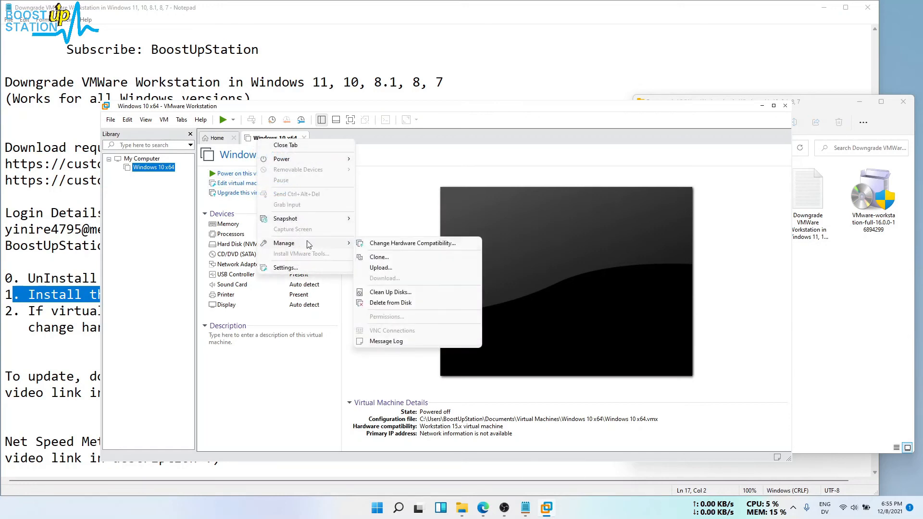
{"action": "left_click", "coordinate": [371, 244]}
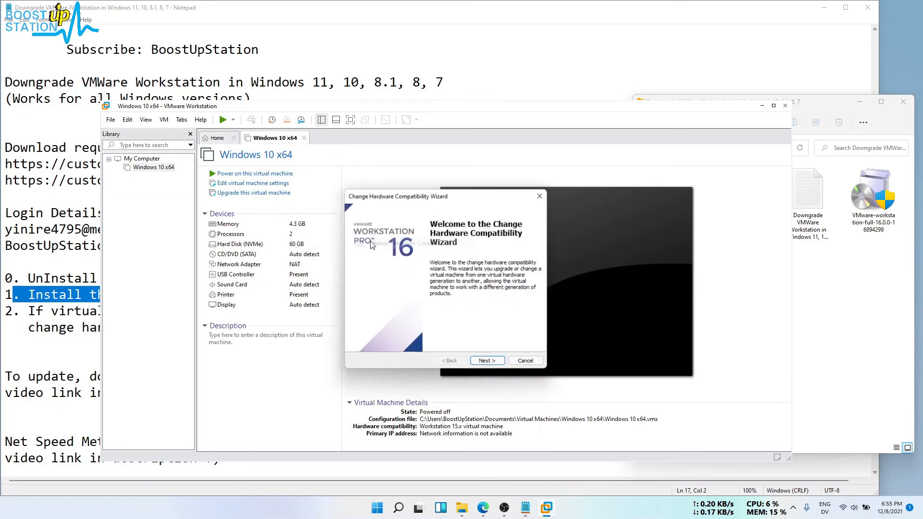
{"action": "left_click", "coordinate": [484, 360]}
{"action": "left_click", "coordinate": [462, 246]}
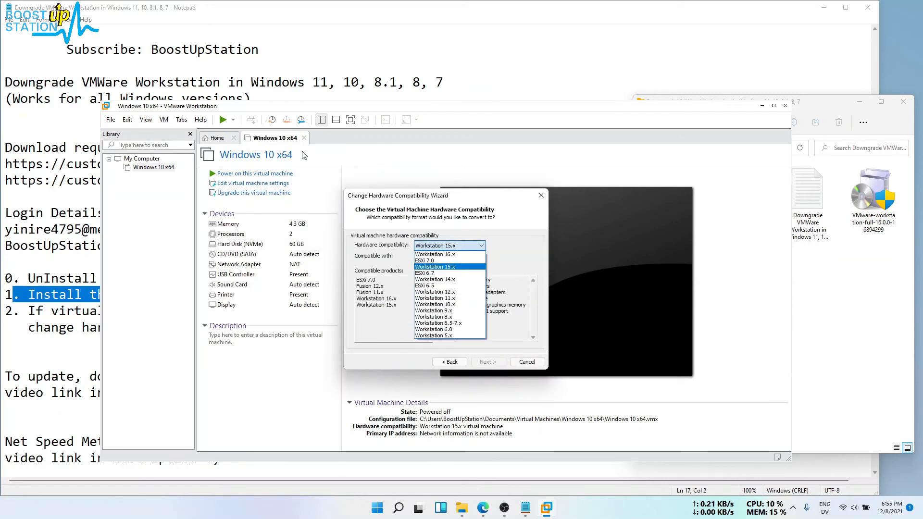
{"action": "left_click", "coordinate": [430, 255]}
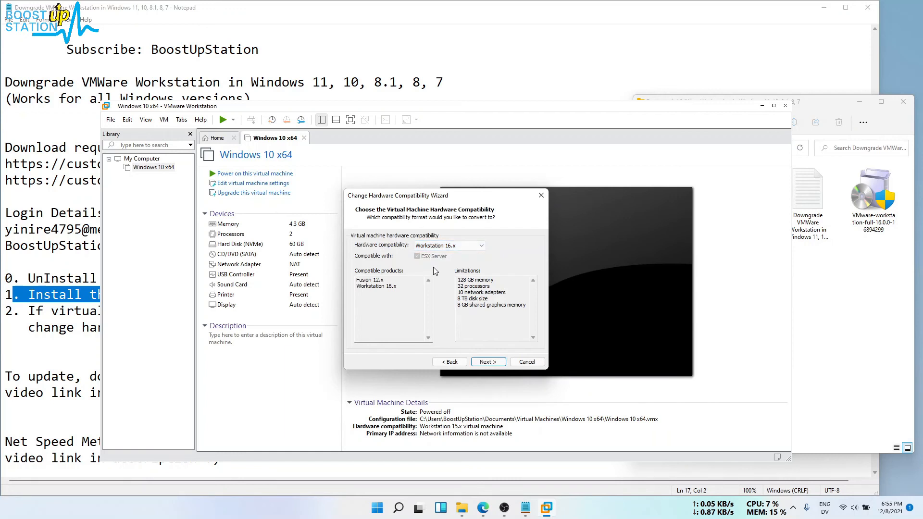
Choose to alter this virtual machine rather than clone it, convert it to Workstation 16.x and close the wizard
{"action": "left_click", "coordinate": [485, 363]}
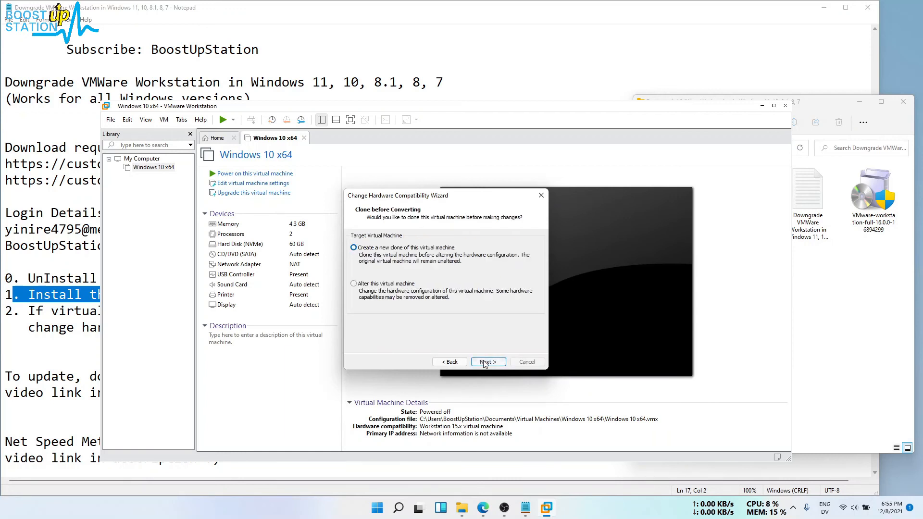
{"action": "left_click", "coordinate": [401, 284]}
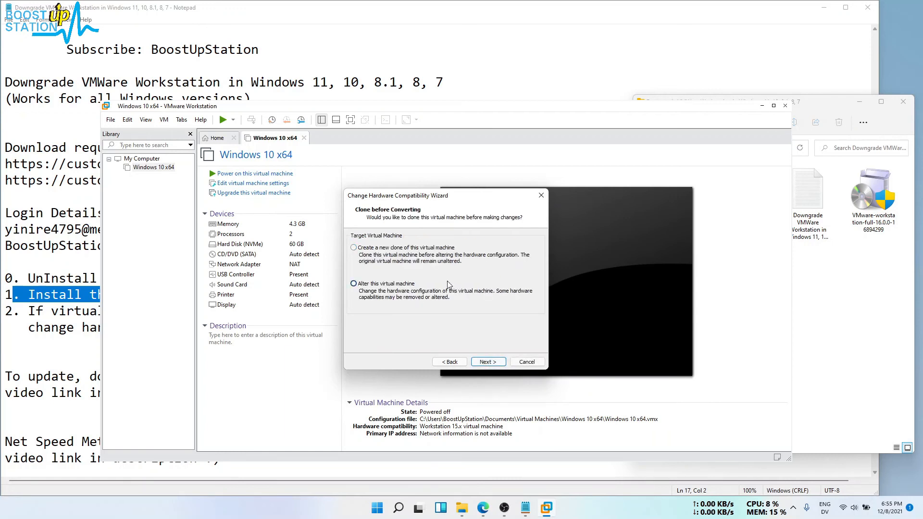
{"action": "left_click", "coordinate": [495, 362]}
{"action": "left_click", "coordinate": [488, 362]}
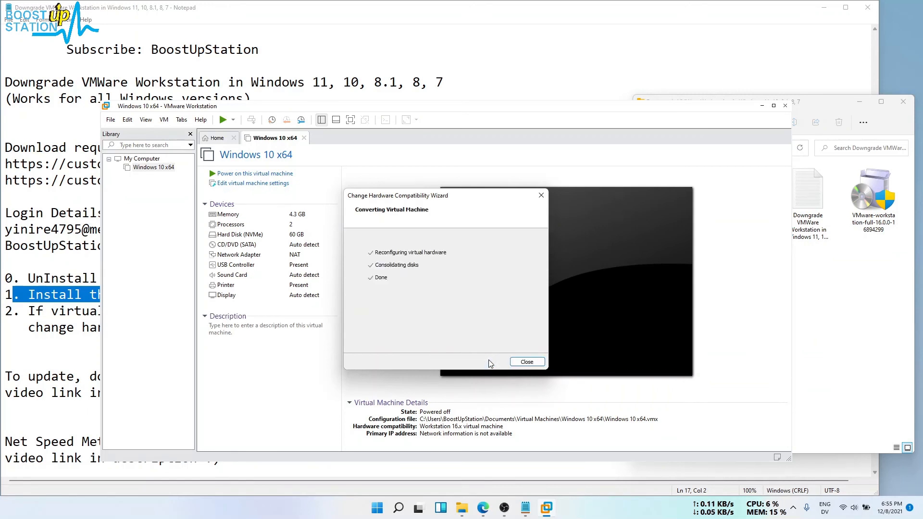
{"action": "left_click", "coordinate": [526, 362]}
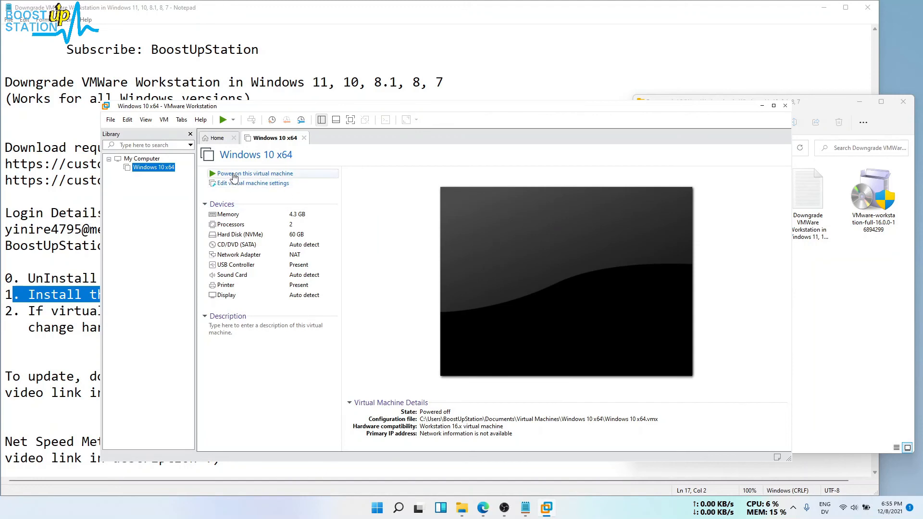
Close VMware Workstation and highlight the "Subscribe: BoostUpStation" line in the Notepad instructions
{"action": "left_click", "coordinate": [786, 106]}
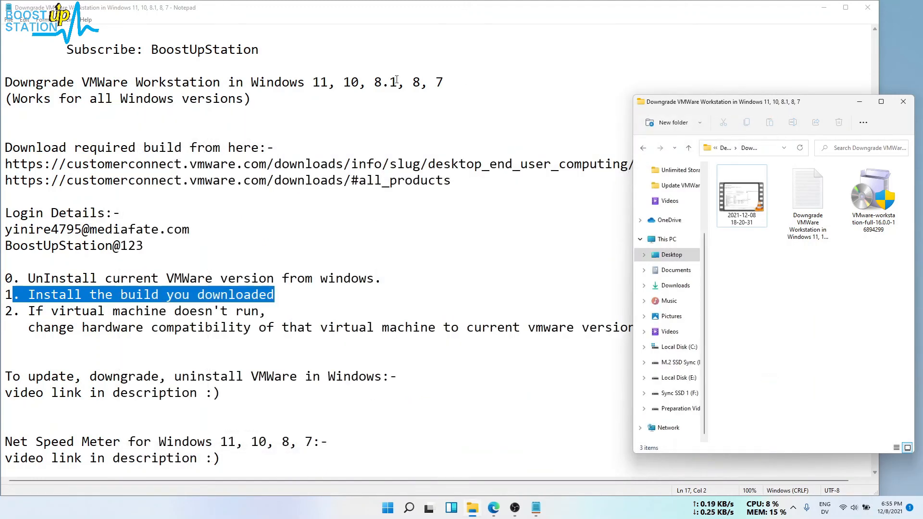
{"action": "left_click", "coordinate": [397, 81]}
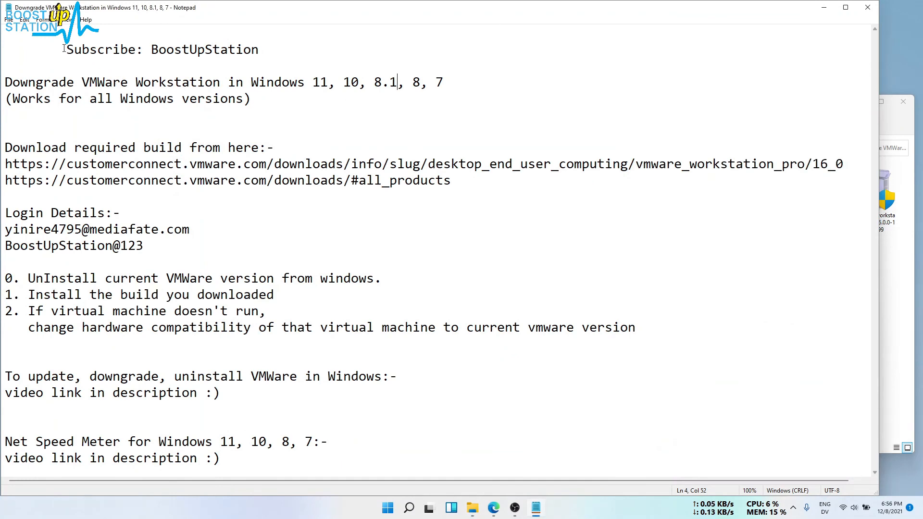
{"action": "left_click_drag", "start_coordinate": [64, 48], "coordinate": [265, 47]}
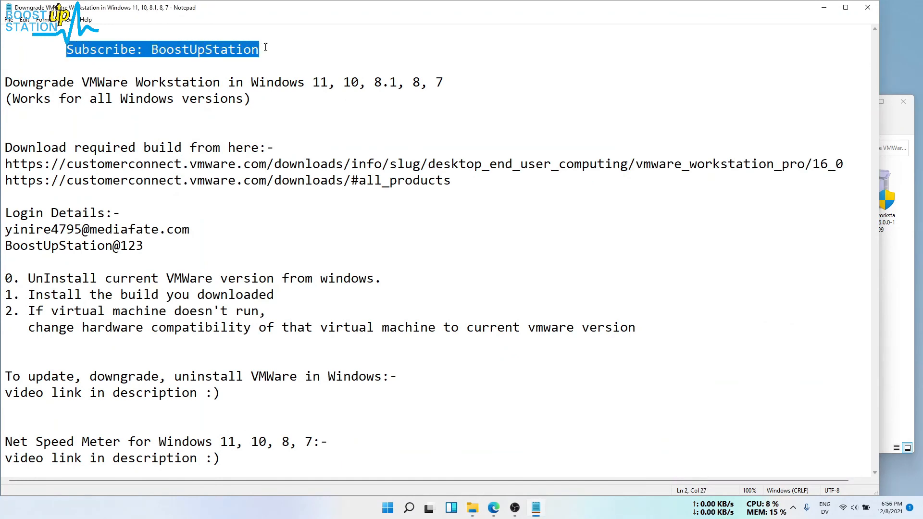